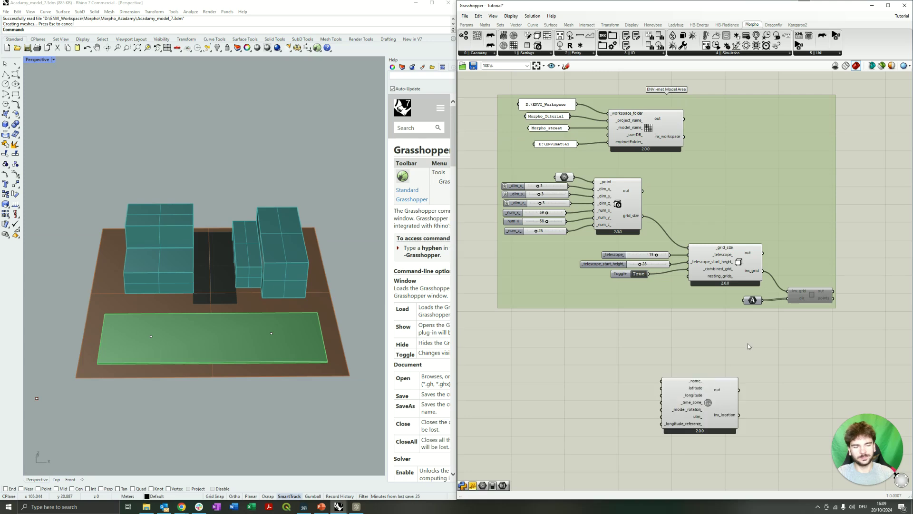
Step: Add a text panel reading Essen beside the location component and connect it to the _name_ input
scroll(695, 267, up, 3)
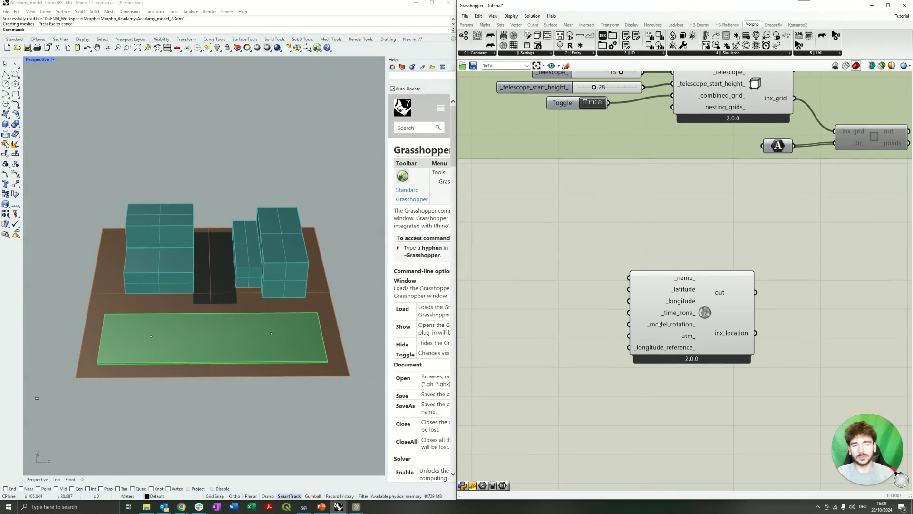
mouse_move(659, 324)
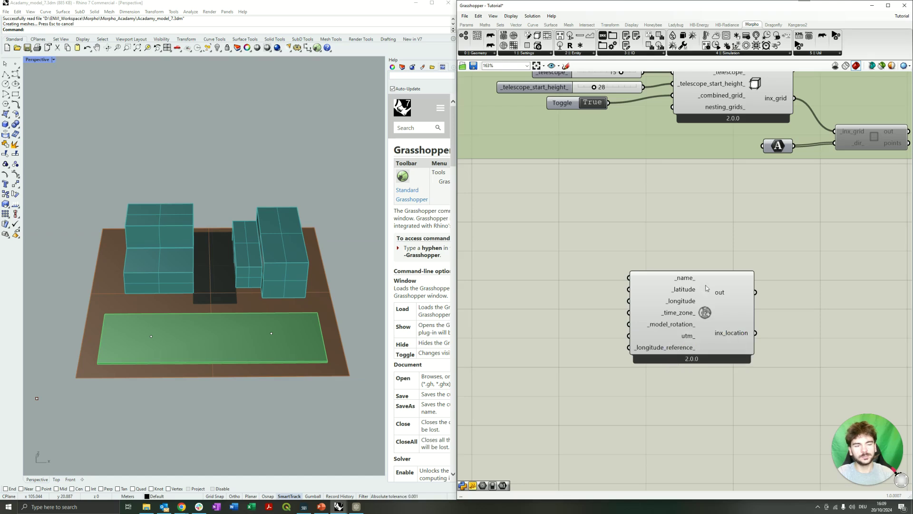
drag(693, 312, 718, 313)
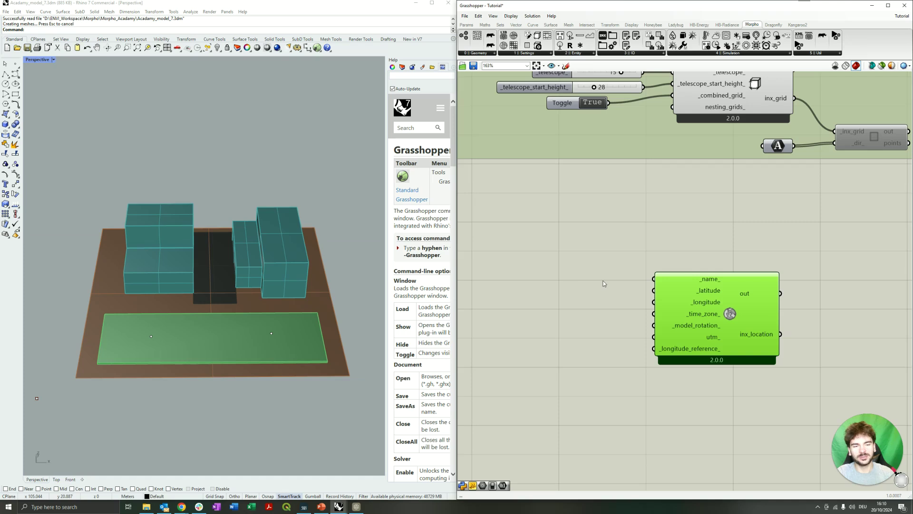
double_click(590, 280)
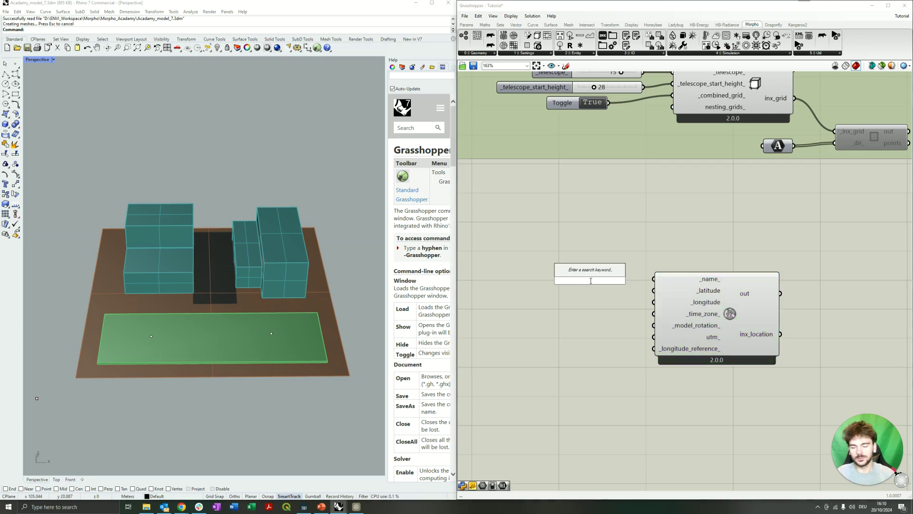
text(//Essen)
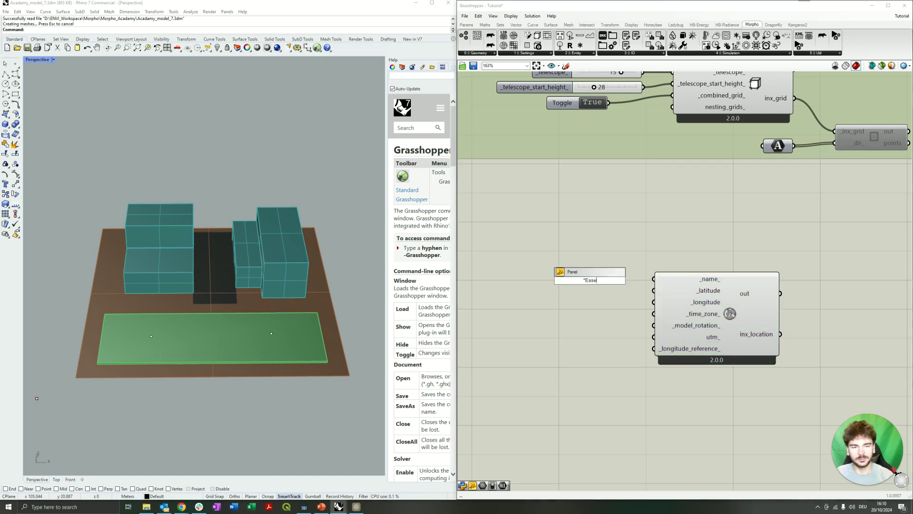
click(606, 306)
click(591, 278)
drag(607, 275, 654, 281)
drag(594, 279, 600, 282)
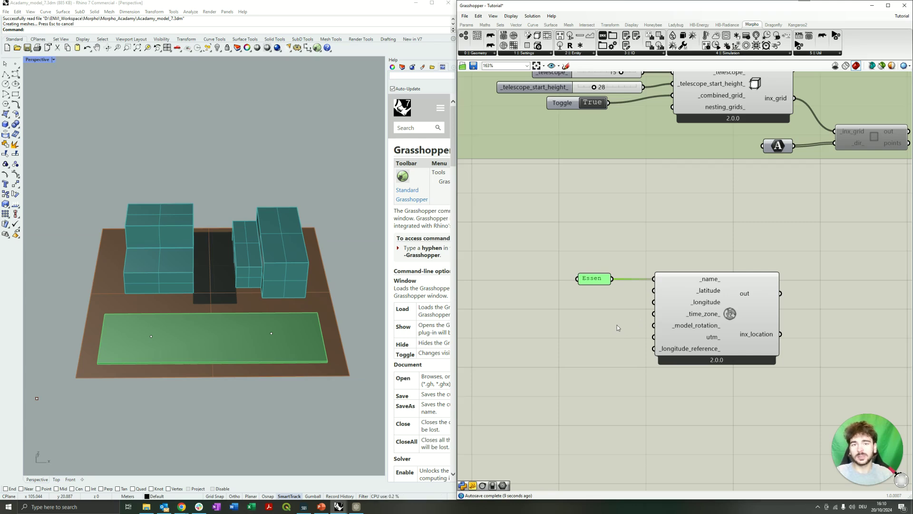
Step: Switch to the browser, search GeoNames for Essen and open the record of the city in North Rhine-Westphalia, Germany
key(alt+Tab)
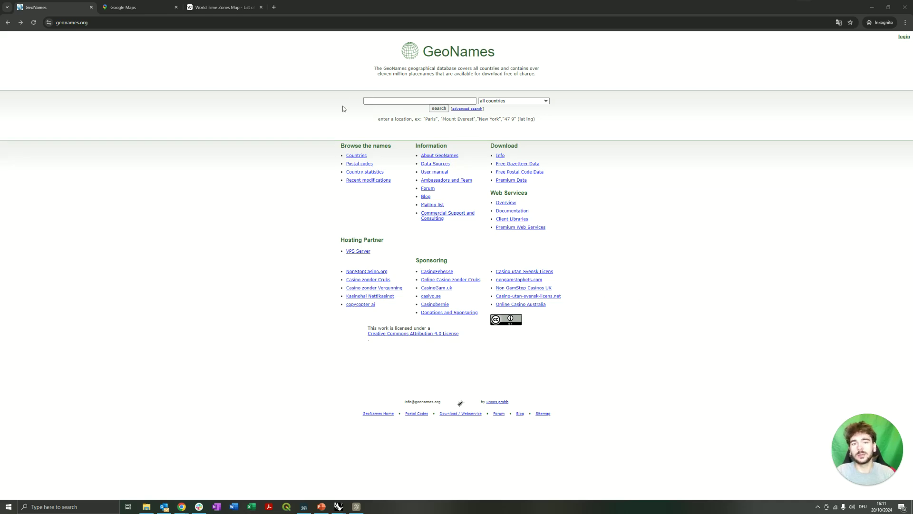
click(44, 23)
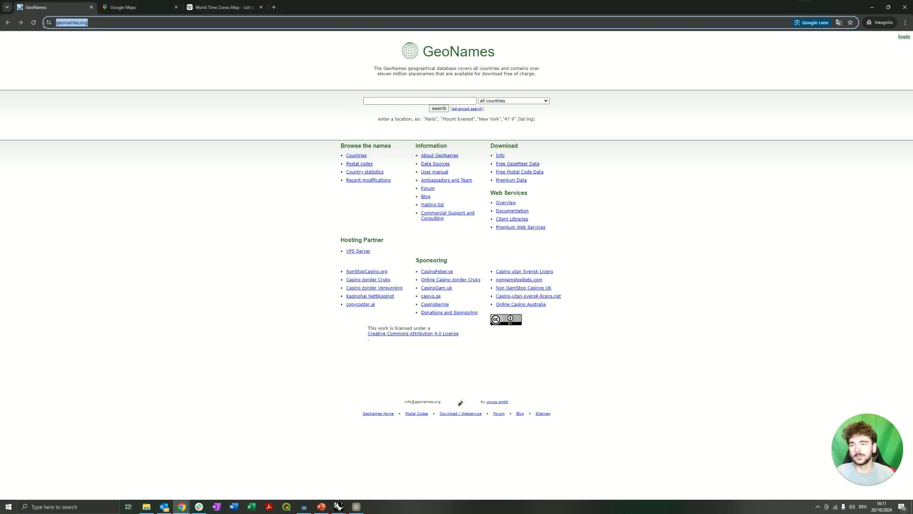
click(399, 102)
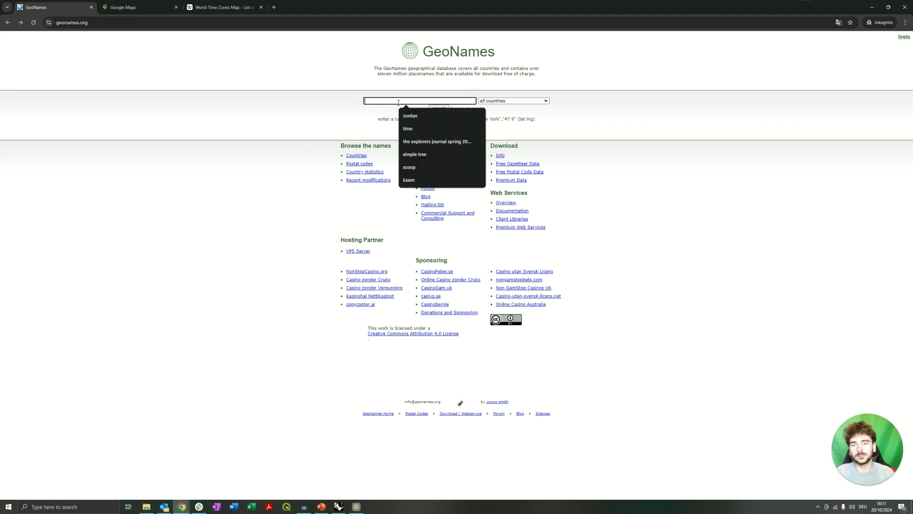
text(Essen)
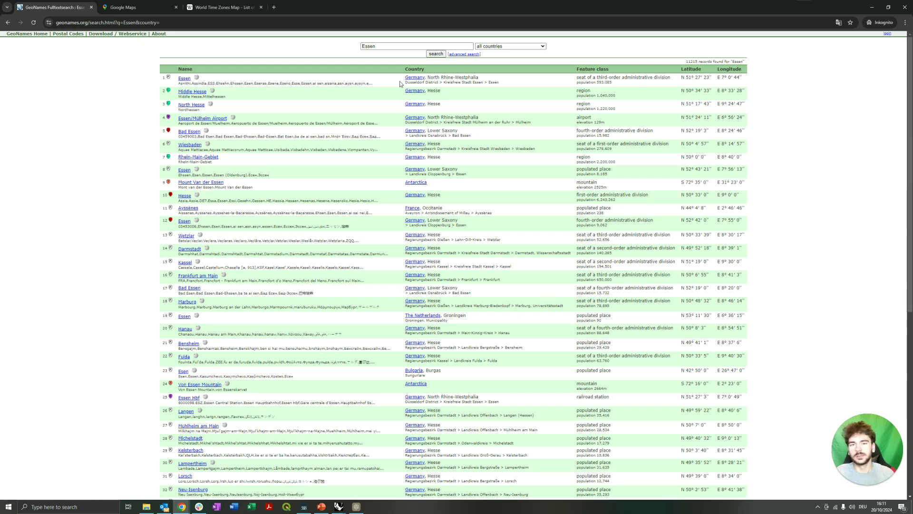
click(184, 79)
Step: Examine the decimal and the degree-minute-second coordinates on the GeoNames record for Essen
drag(97, 126, 53, 127)
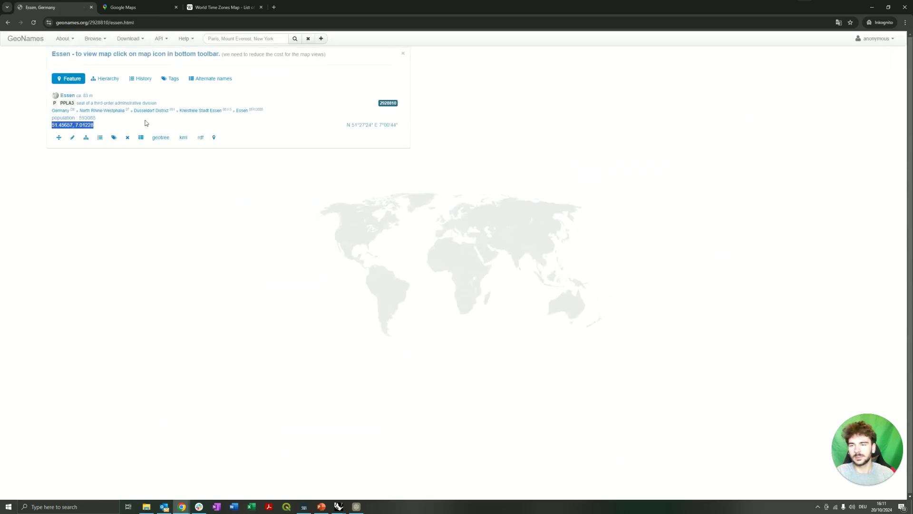
click(346, 127)
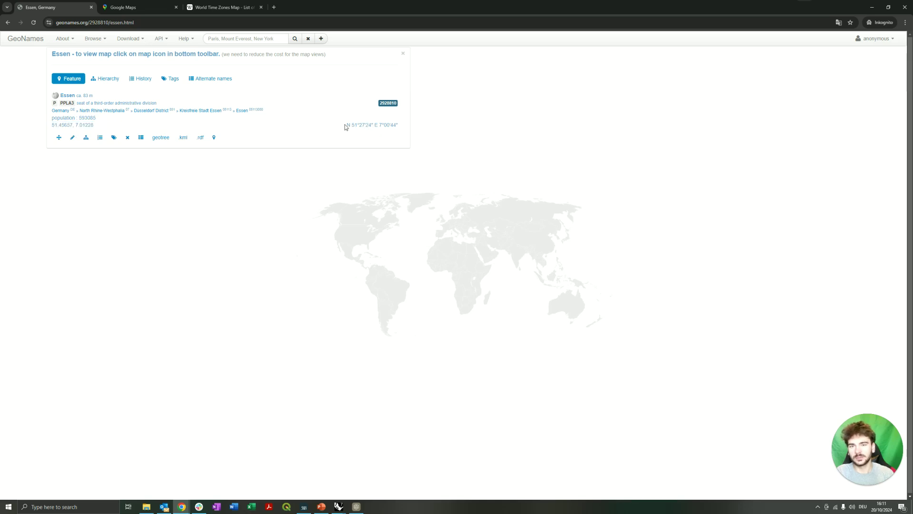
drag(345, 127, 396, 127)
click(399, 129)
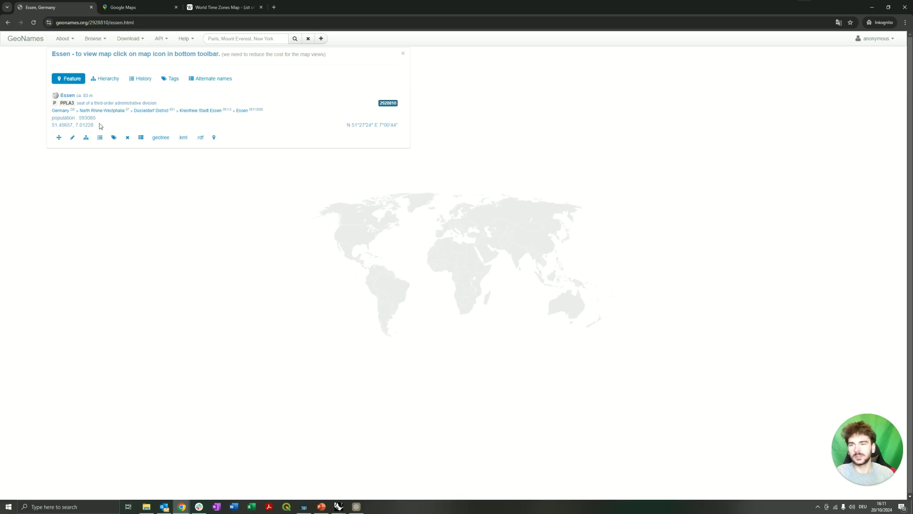
drag(96, 125, 51, 126)
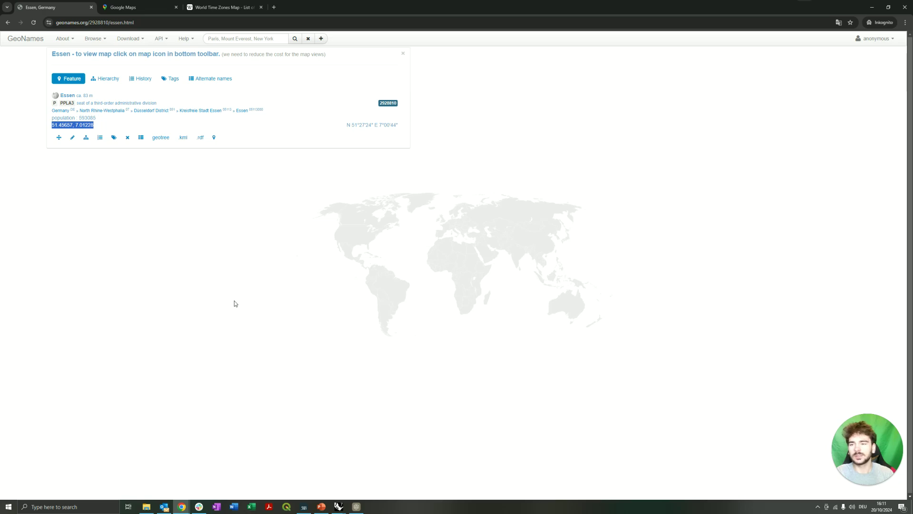
Step: Find Essen in Google Maps and copy the coordinates of a point at the city's centre
click(125, 7)
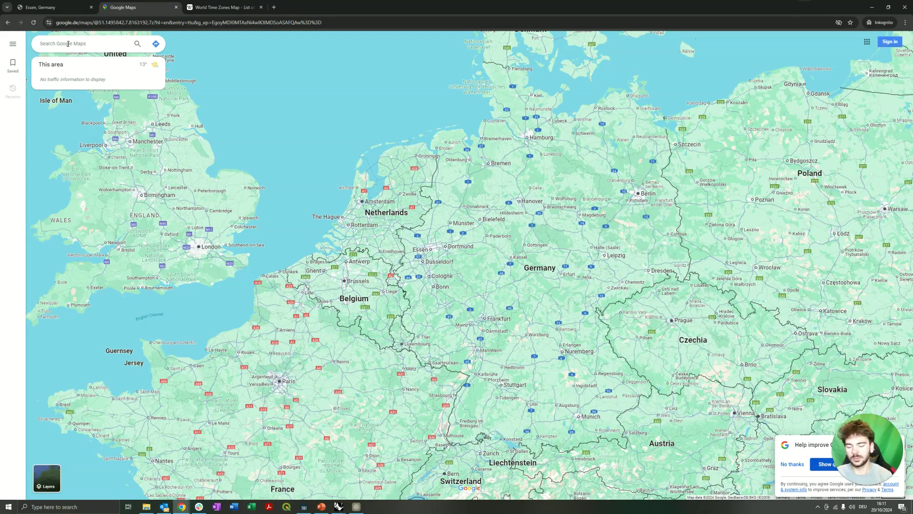
text(Essen)
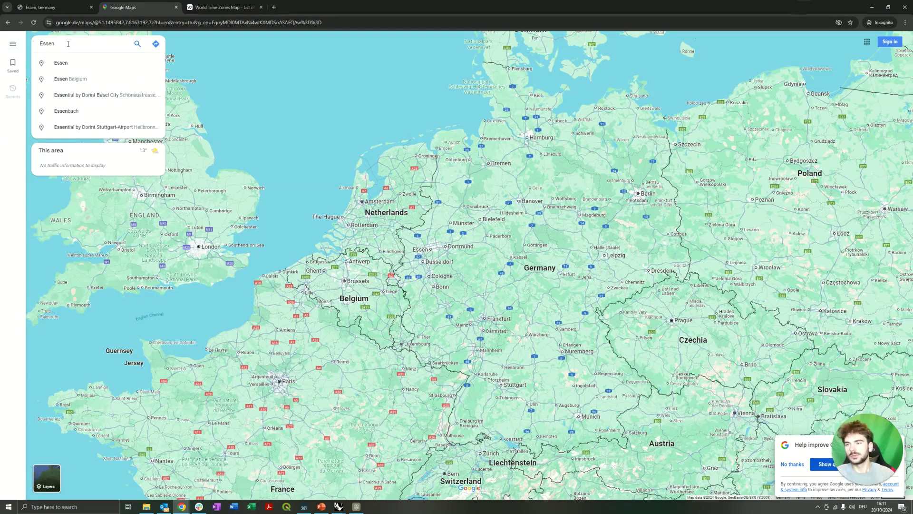
click(64, 62)
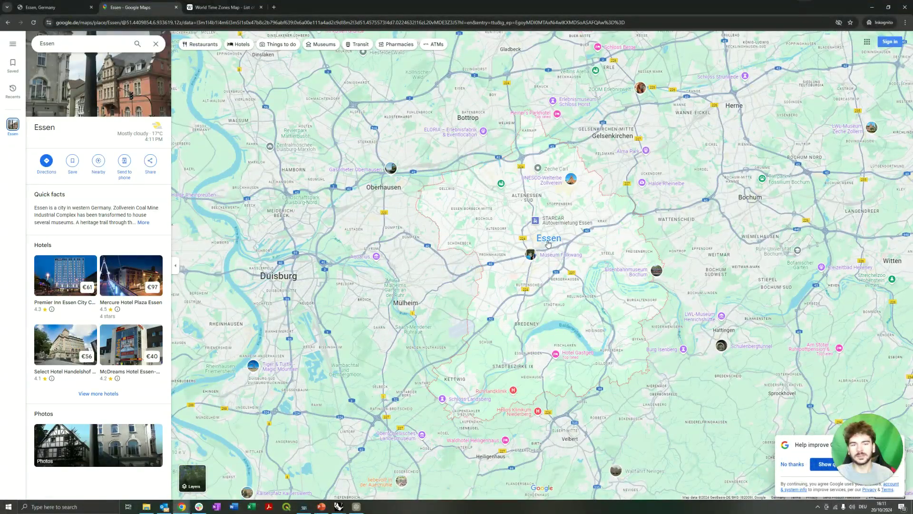
right_click(548, 243)
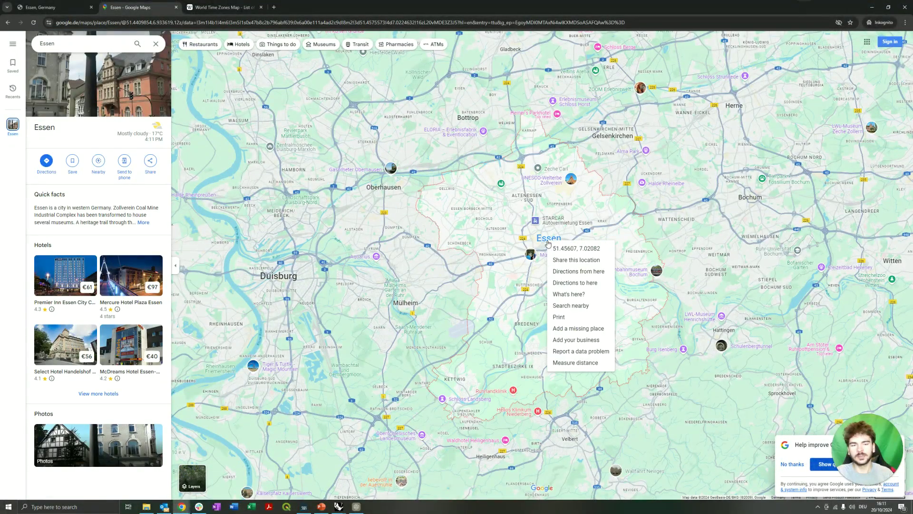
click(571, 251)
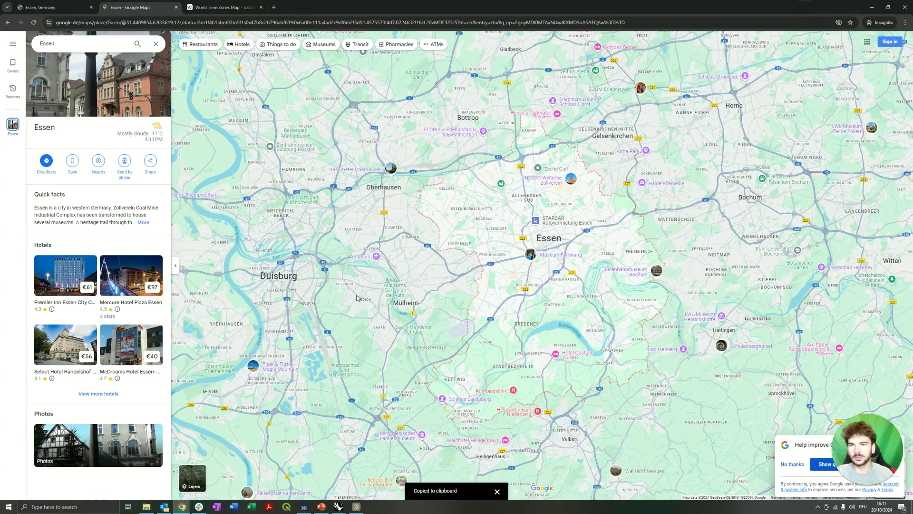
Step: Switch back to Grasshopper and add a panel above the Essen panel containing the copied coordinates
key(alt+Tab)
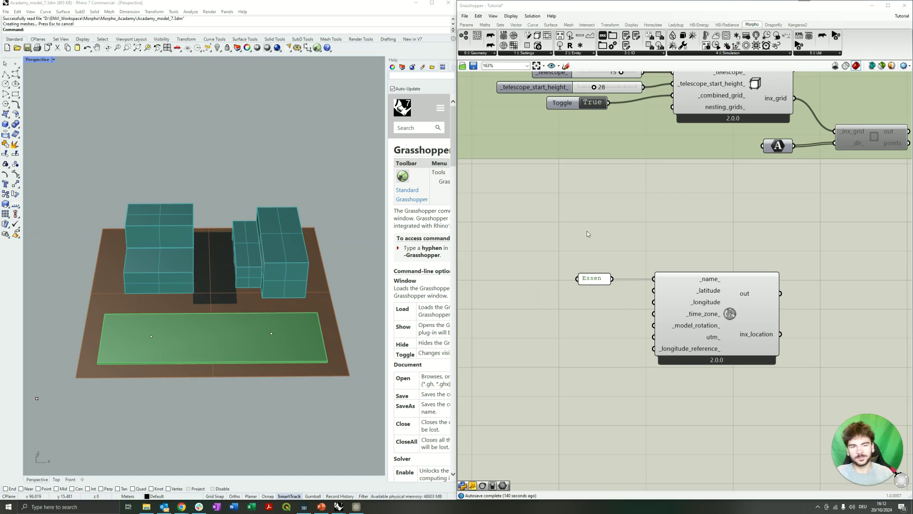
double_click(568, 241)
text(panel)
key(Return)
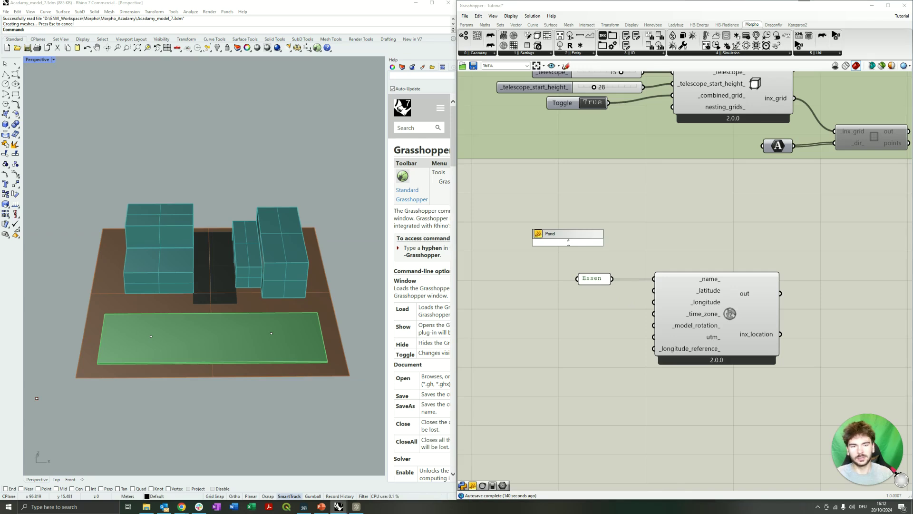
double_click(568, 241)
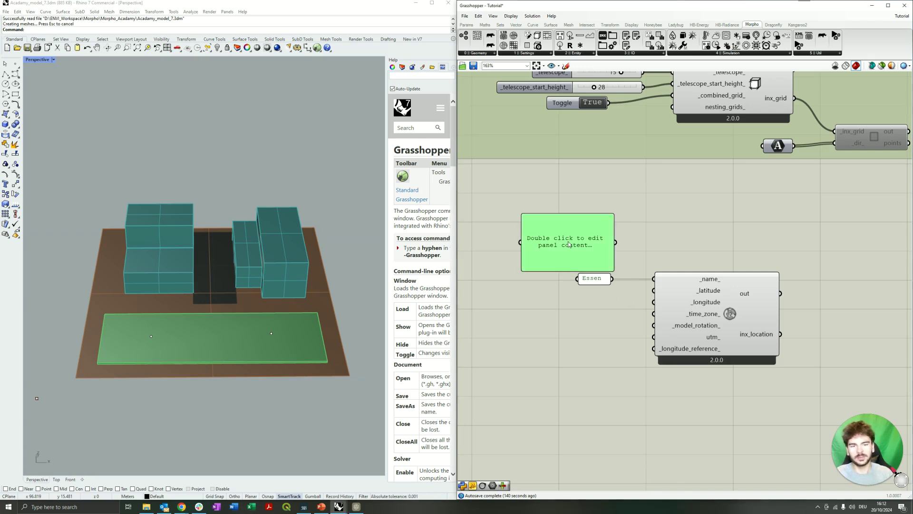
key(ctrl+v)
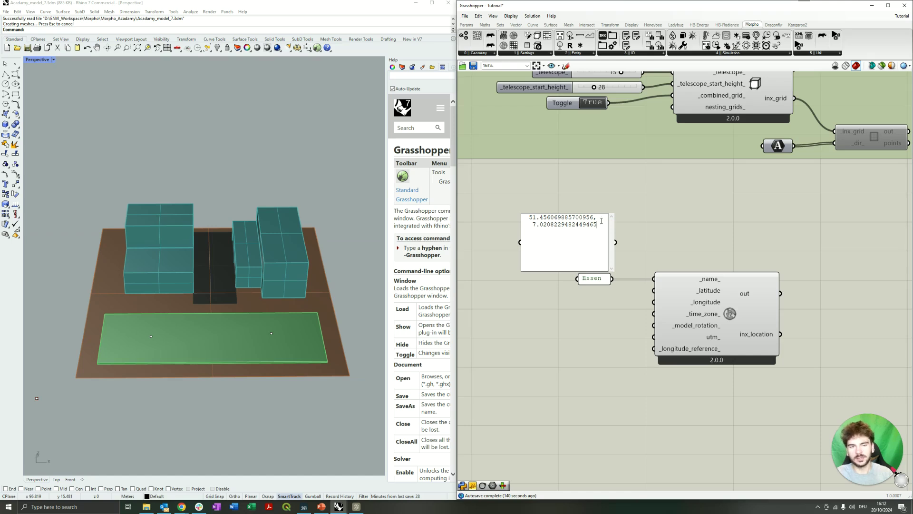
Step: Shorten the coordinate panel's content to 51.45, connect it to the _latitude_ input and place it below the Essen panel
drag(600, 223, 543, 227)
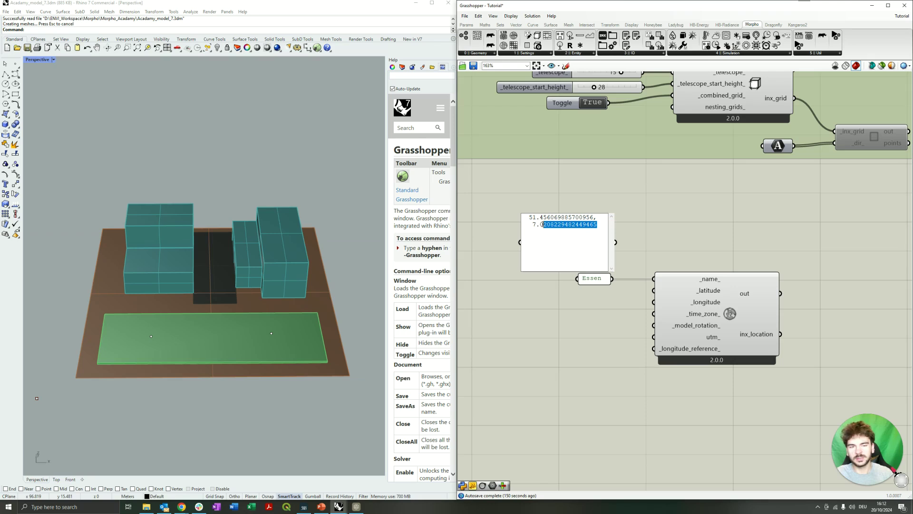
click(597, 220)
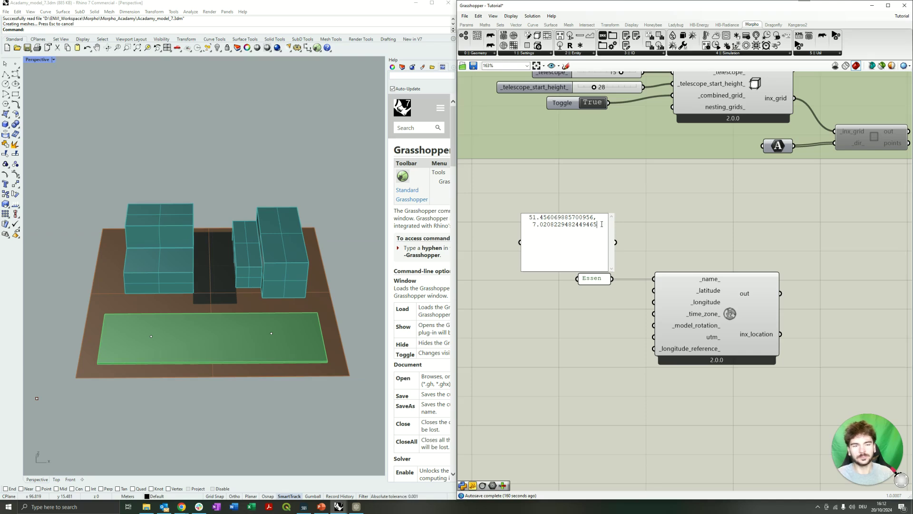
key(ctrl+shift+Left)
key(ctrl+shift+Left)
key(ctrl+shift+Left)
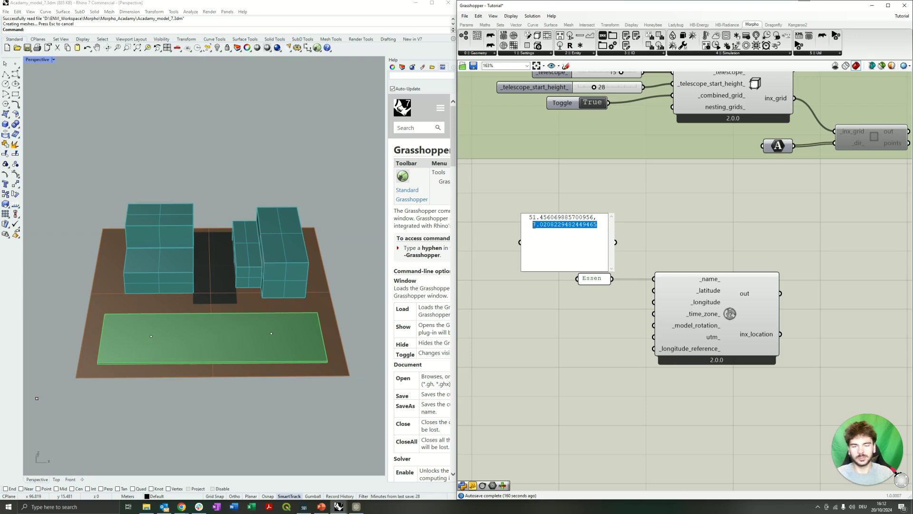
key(BackSpace)
drag(599, 221, 552, 220)
key(BackSpace)
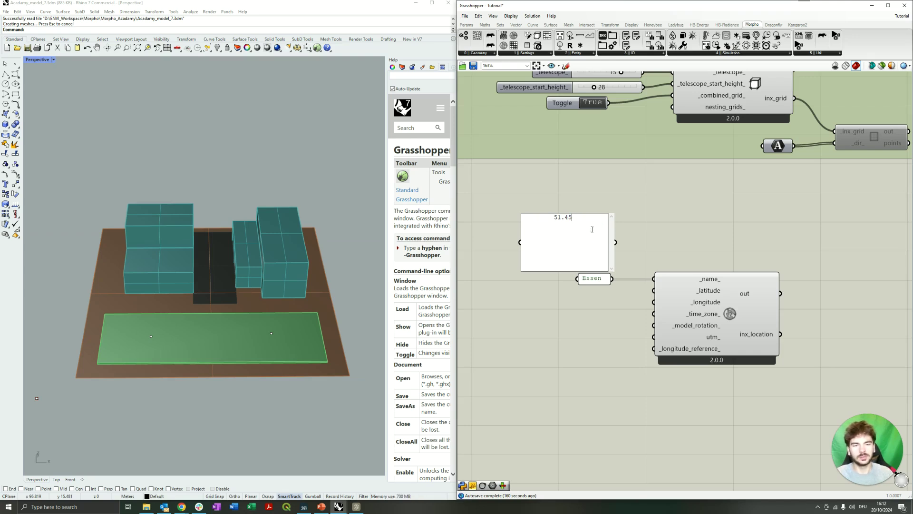
click(632, 240)
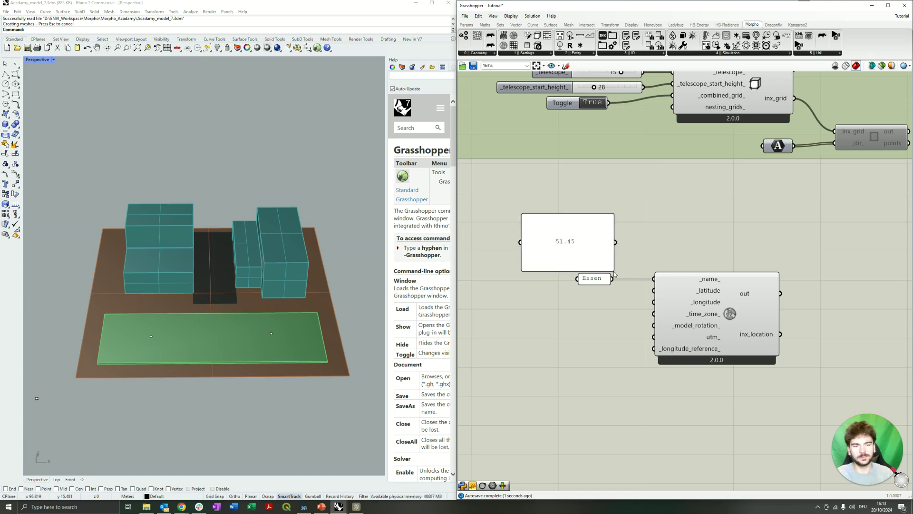
drag(614, 273, 654, 290)
drag(592, 307, 595, 299)
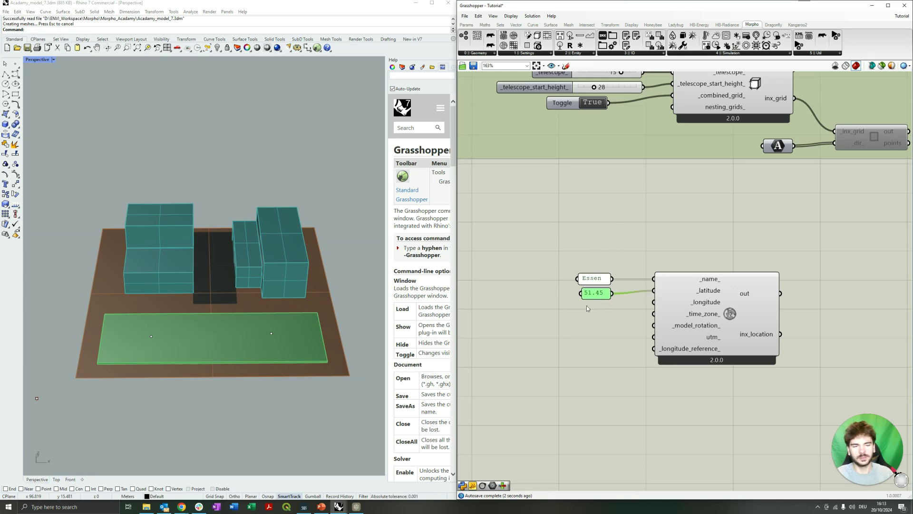
Step: Add a panel with the longitude 7.02 from the copied coordinates and connect it to the _longitude_ input
double_click(578, 312)
text(")
key(ctrl+v)
key(Return)
double_click(590, 311)
drag(626, 277, 573, 277)
key(BackSpace)
click(632, 364)
drag(620, 311, 653, 302)
drag(540, 312, 602, 313)
click(610, 347)
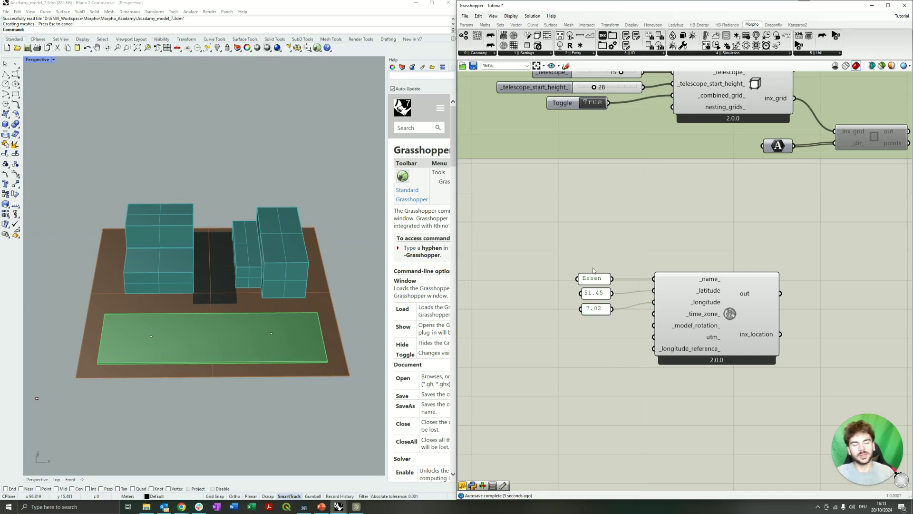
Step: Shift the Essen, 51.45 and 7.02 panels slightly upward beside the location component's inputs
mouse_move(715, 318)
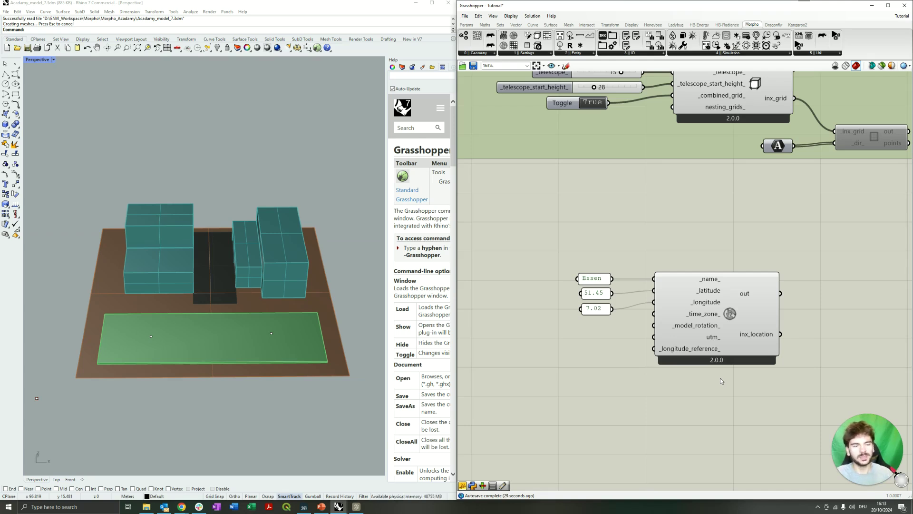
drag(595, 281, 597, 305)
click(644, 353)
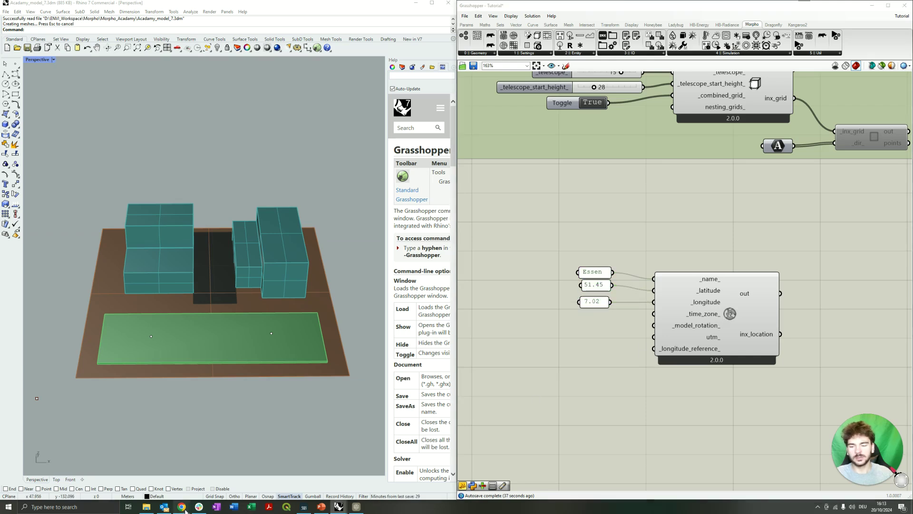
Step: Switch to the browser, view Wikipedia's world time zones map and close it to show the List of UTC offsets article
mouse_move(182, 507)
click(220, 471)
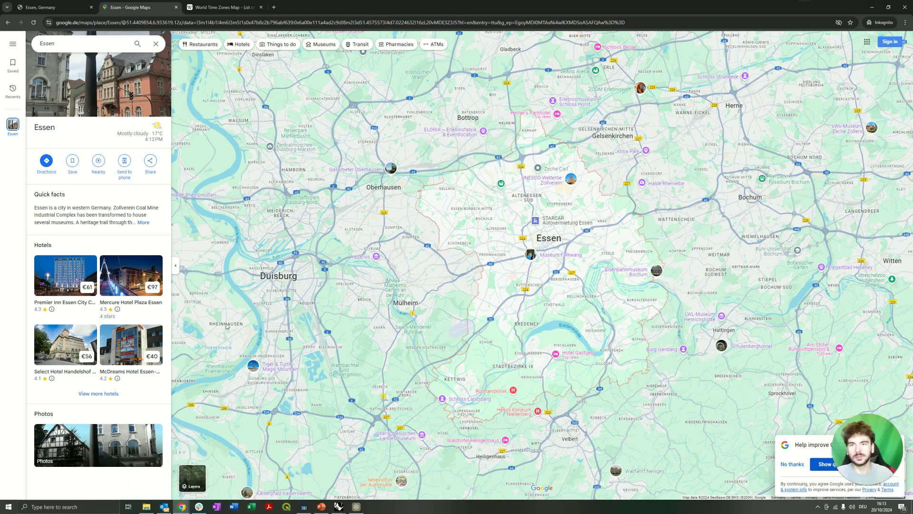
click(225, 9)
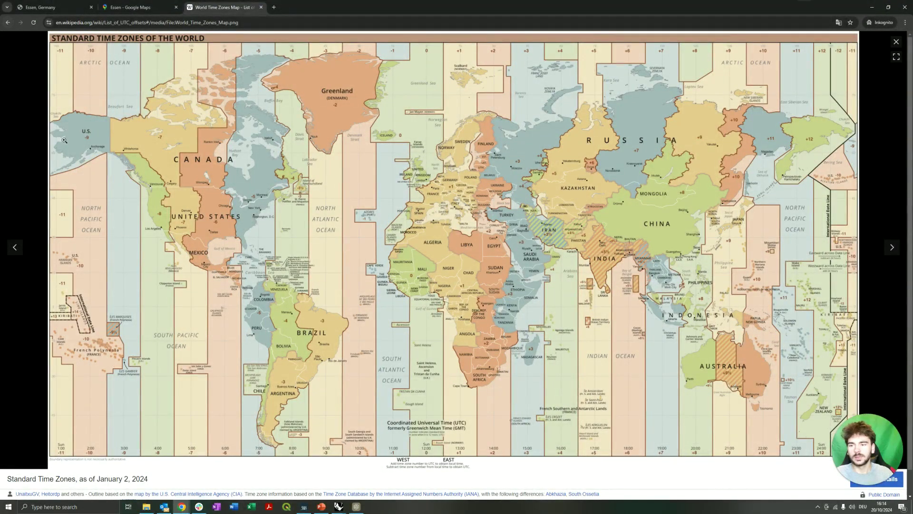
click(896, 42)
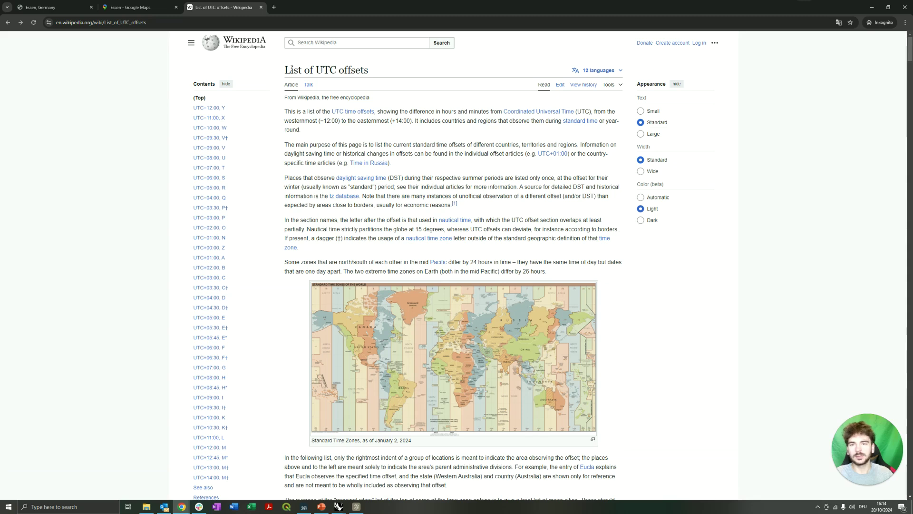
Step: Find the List of UTC offsets article's standard time zones map and examine it enlarged for Germany's UTC offset
drag(285, 70, 370, 71)
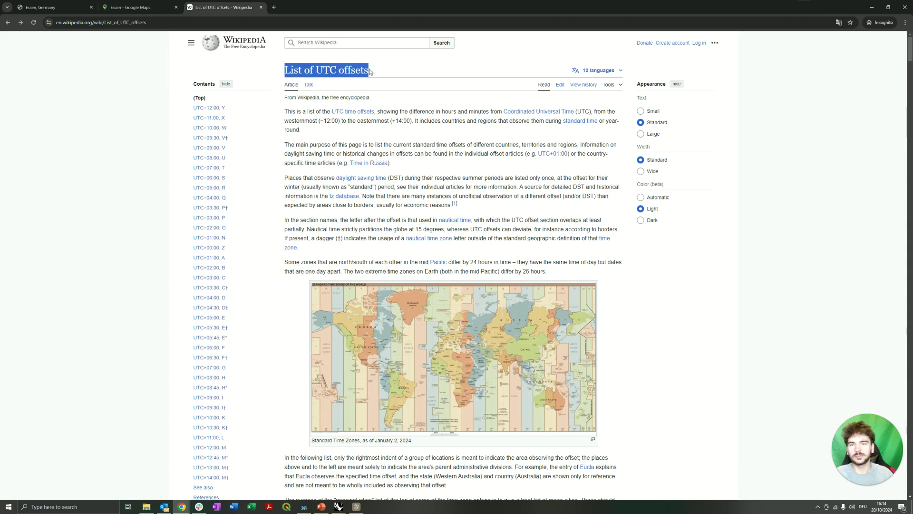
click(443, 182)
click(479, 307)
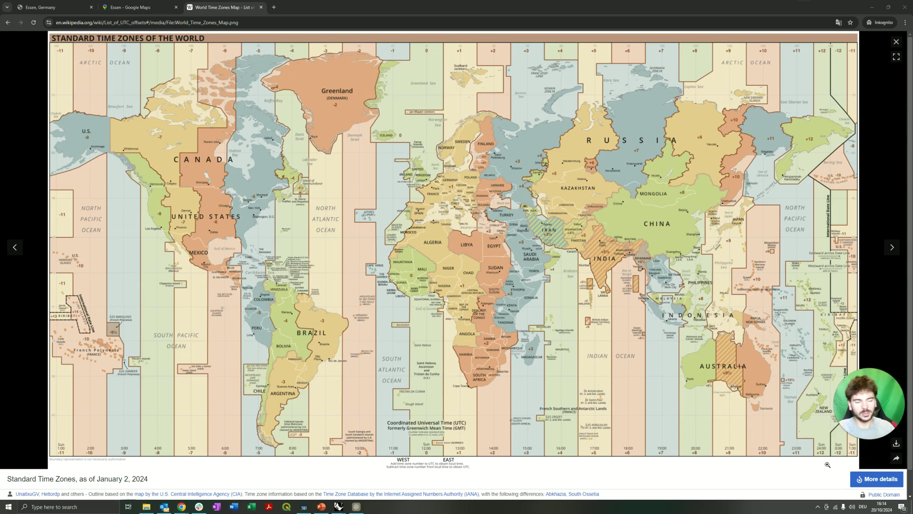
drag(874, 389, 874, 419)
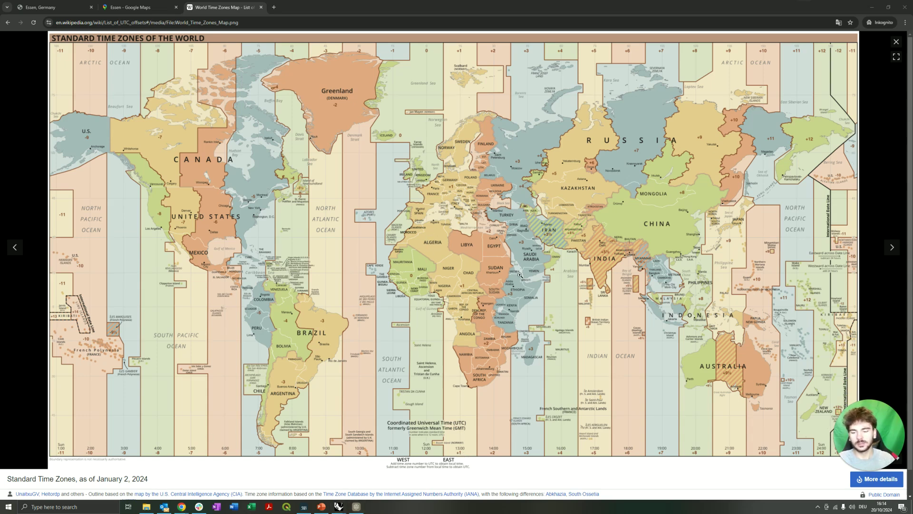
Step: Switch to Grasshopper, add a panel with the value 1, connect it to the _time_zone_ input and align it below the 7.02 panel
click(871, 8)
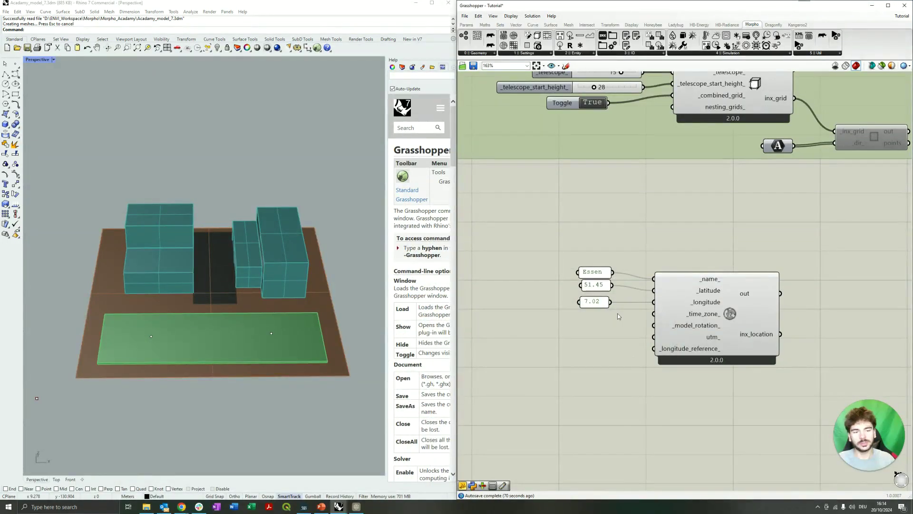
double_click(600, 324)
text(1)
key(Return)
drag(603, 329, 654, 314)
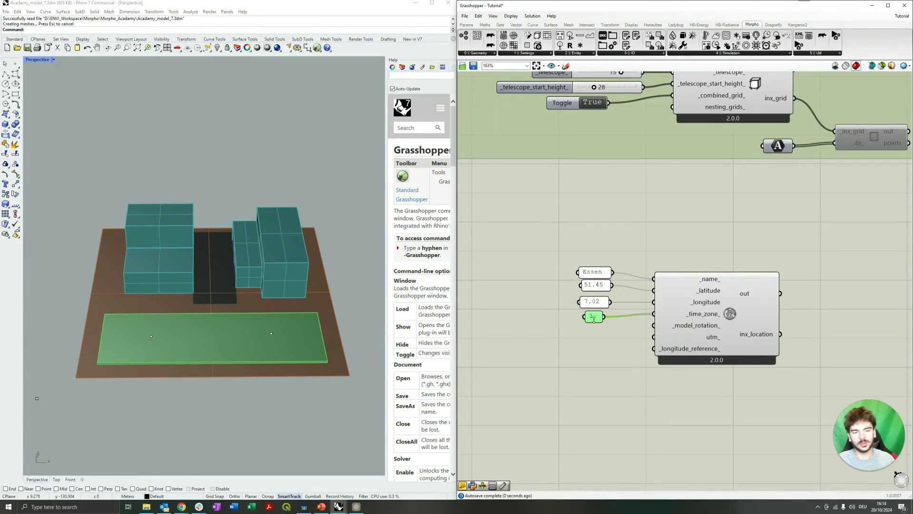
drag(596, 322, 603, 320)
click(610, 331)
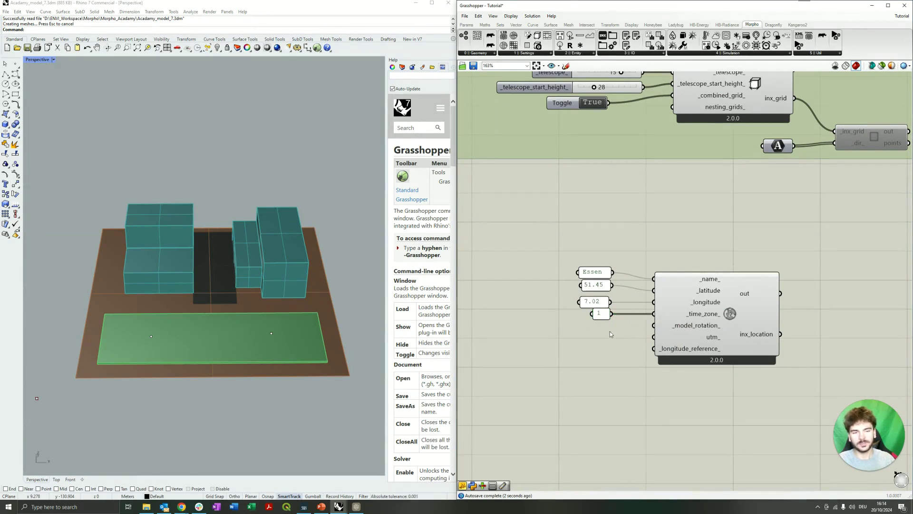
mouse_move(679, 351)
mouse_move(697, 329)
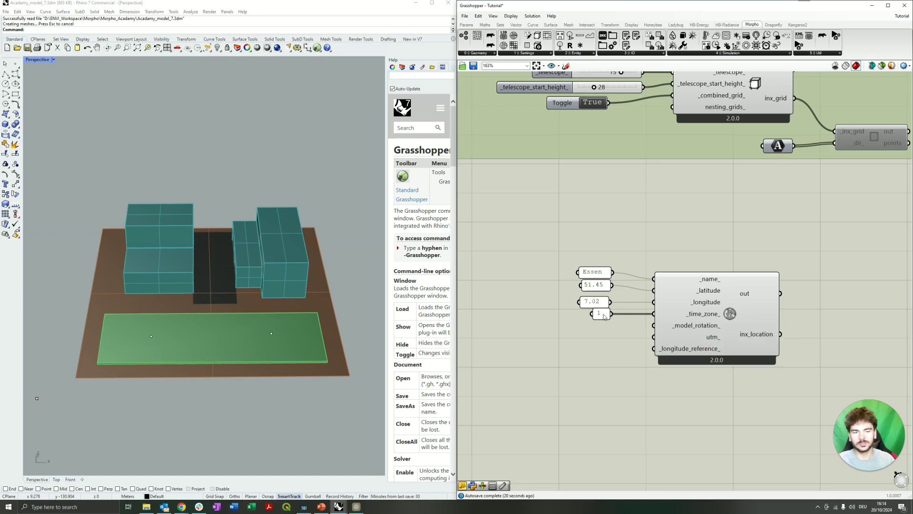
drag(602, 317, 592, 317)
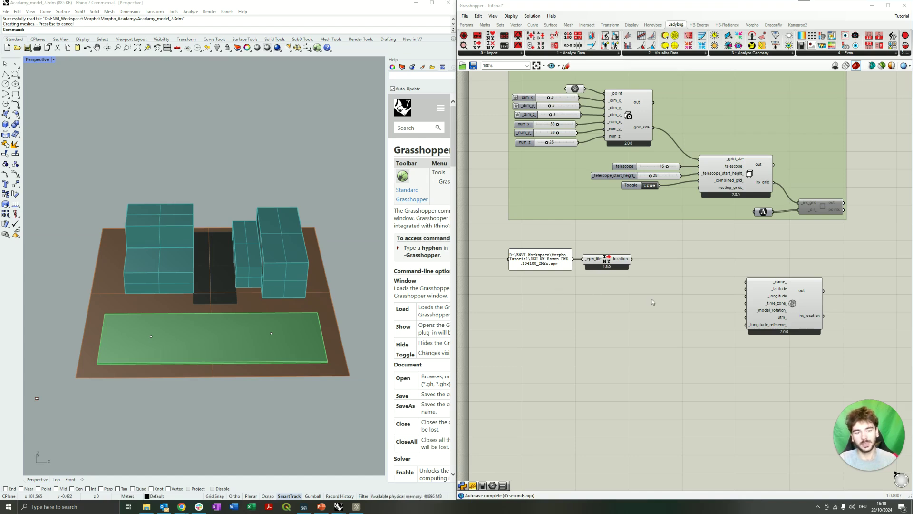
Step: Add an LB Deconstruct Location component and connect the location output of the EPW-fed Import Location component to it
scroll(538, 234, up, 1)
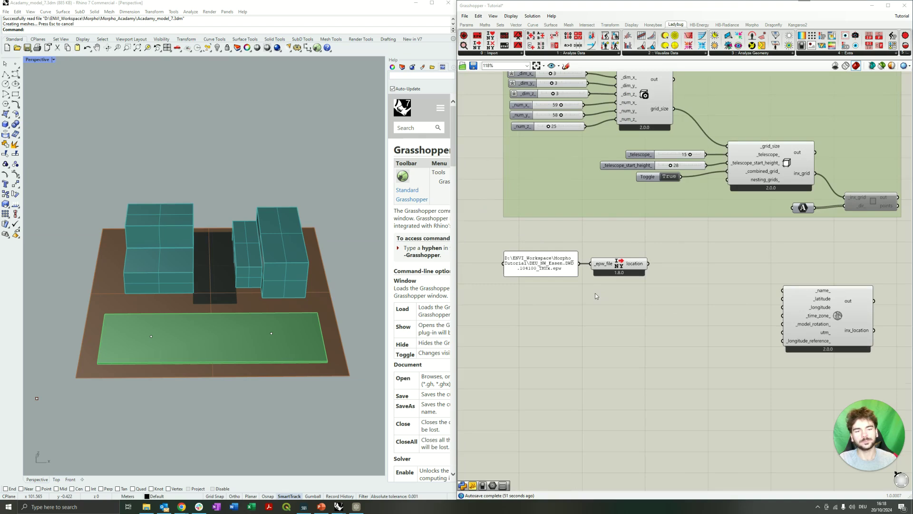
drag(498, 241, 588, 294)
click(583, 304)
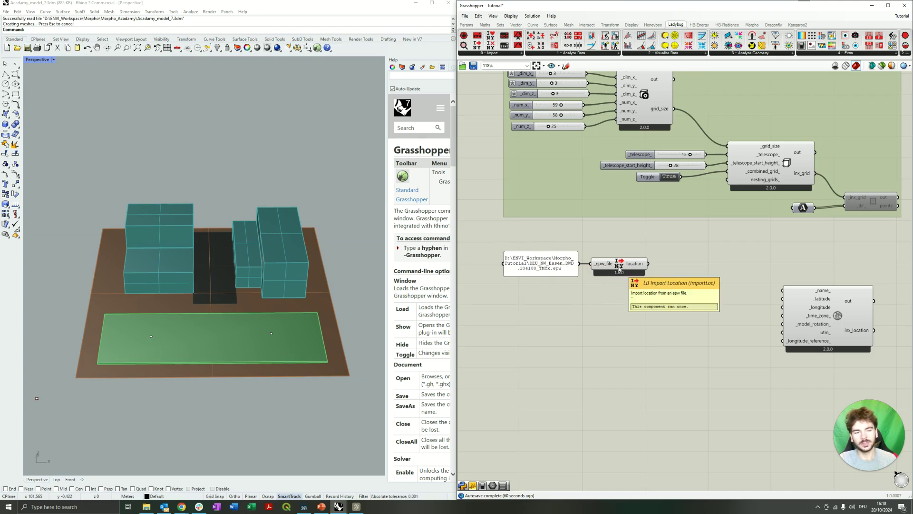
click(492, 55)
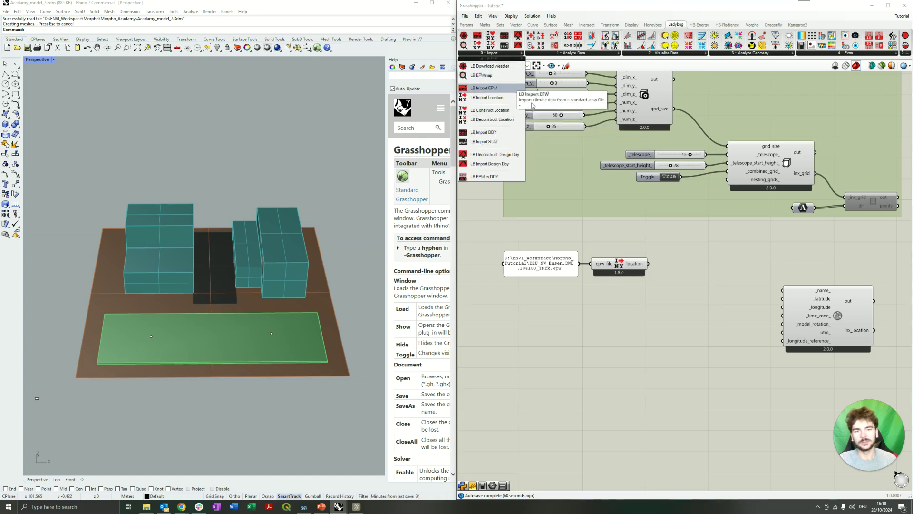
drag(481, 120, 671, 265)
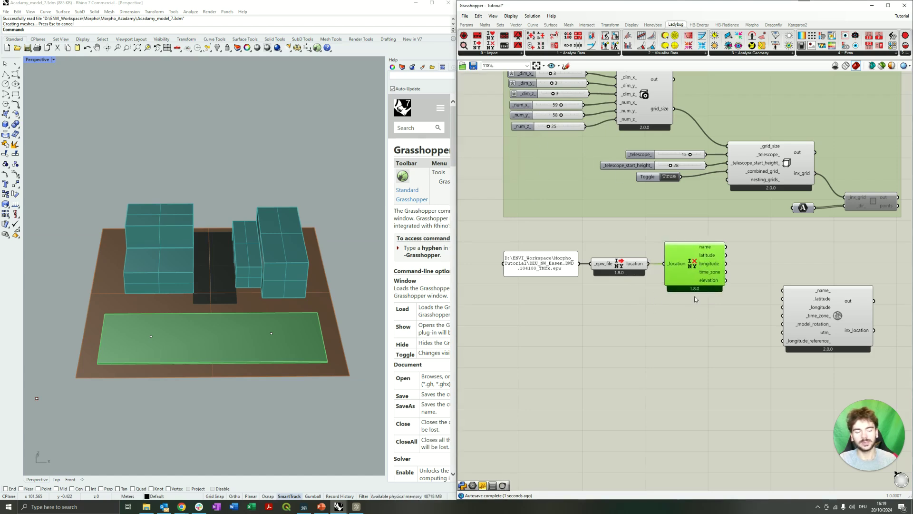
click(731, 270)
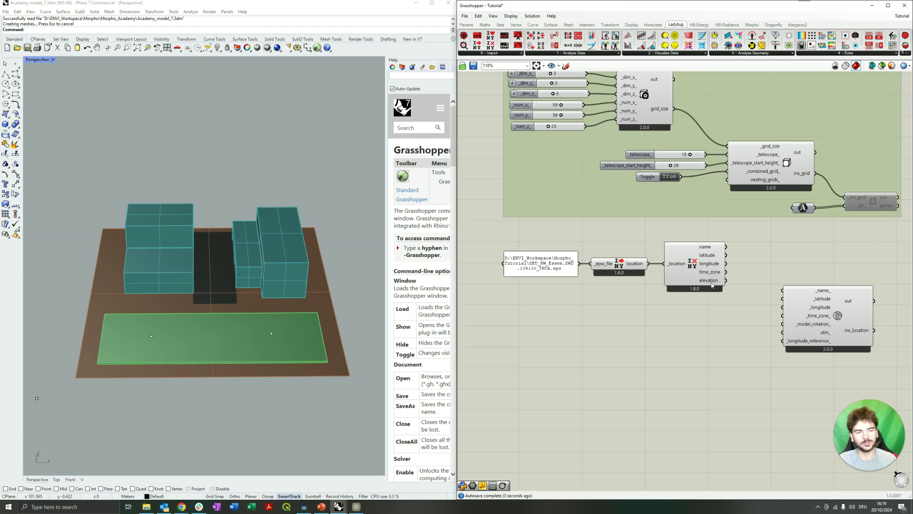
Step: Connect the deconstructed name, latitude, longitude and time_zone outputs to the matching inputs of the Morpho location component
right_drag(728, 311, 688, 311)
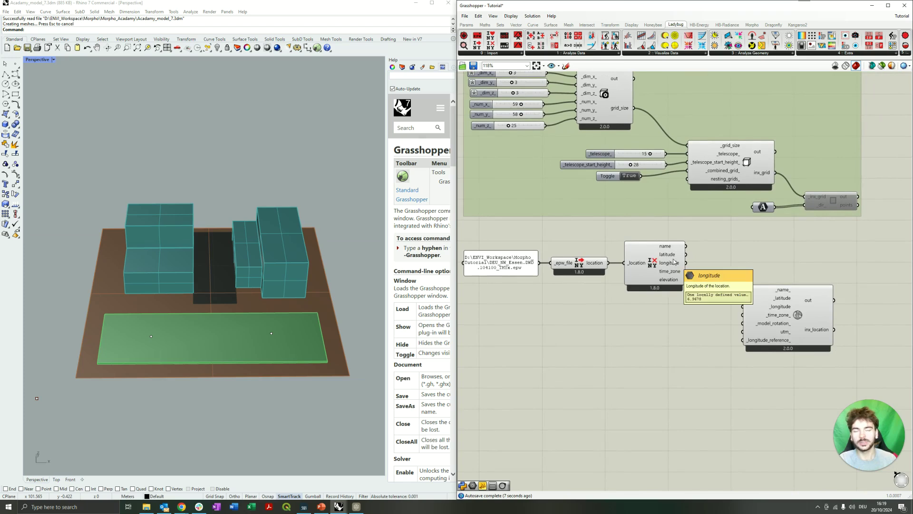
drag(686, 246, 743, 290)
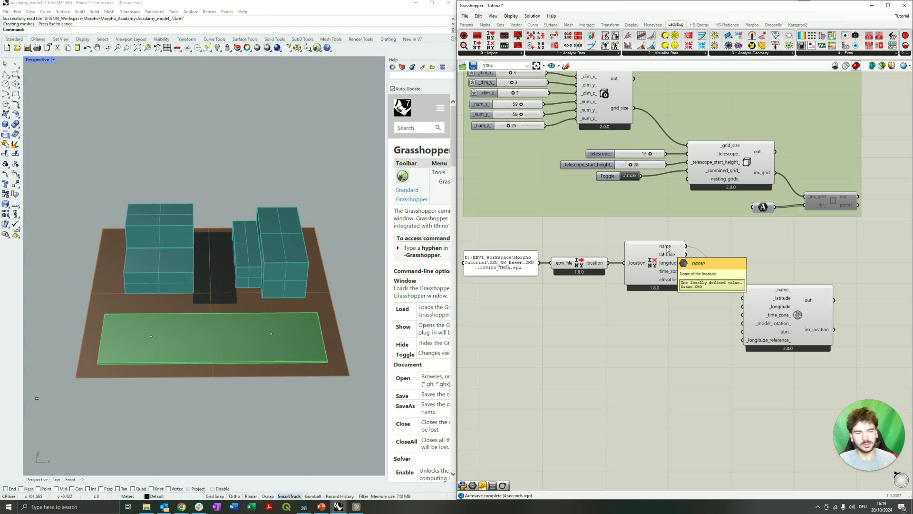
drag(686, 255, 742, 298)
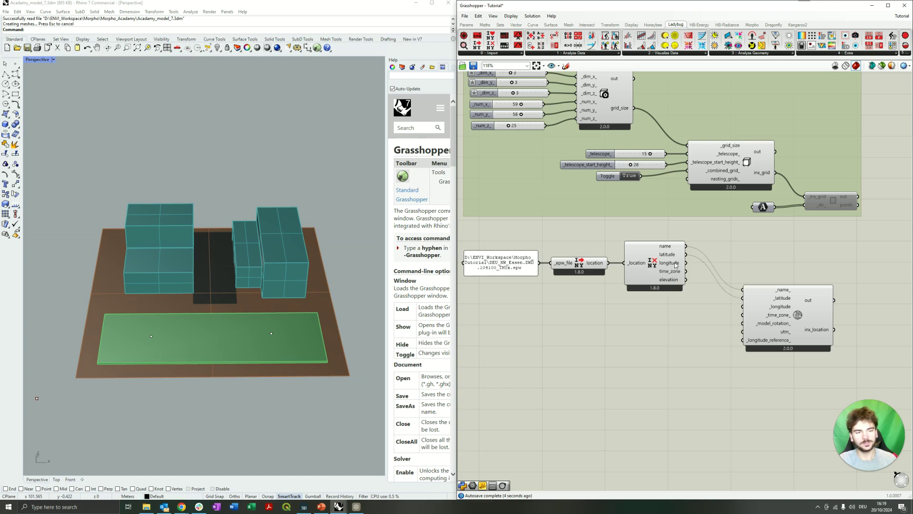
drag(686, 263, 738, 307)
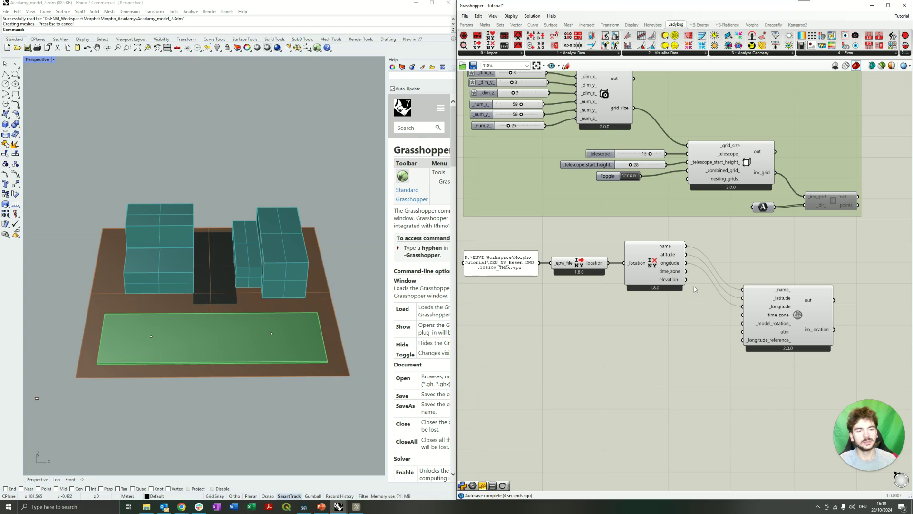
mouse_move(676, 274)
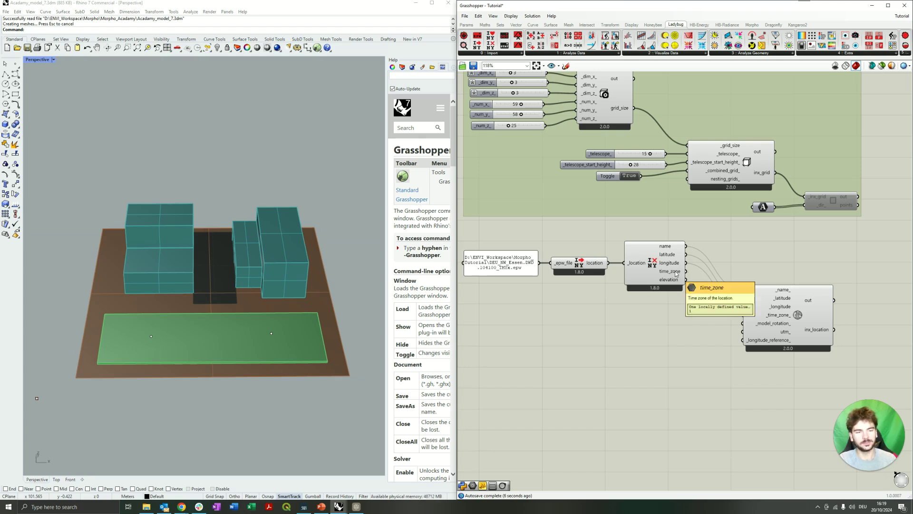
drag(676, 274, 744, 316)
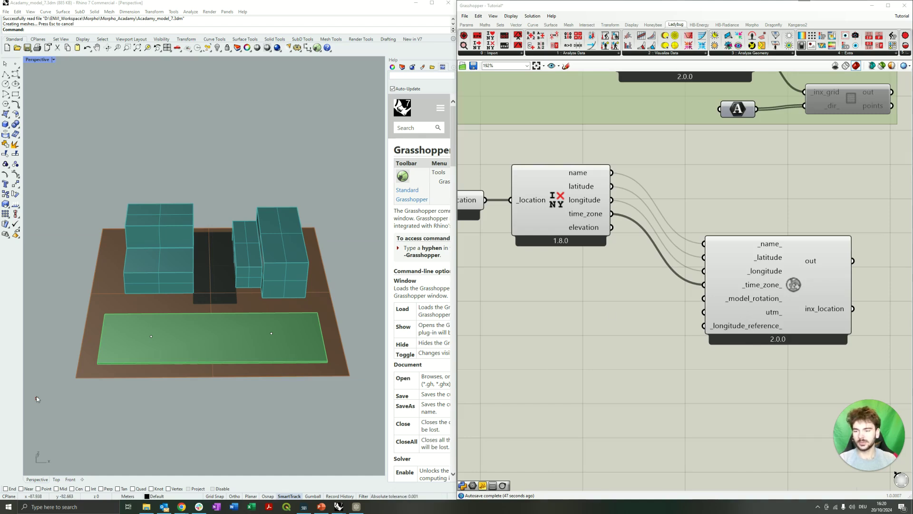
Step: Try a model rotation of 90 through a panel connected to the _model_rotation_ input, and delete that panel
click(36, 400)
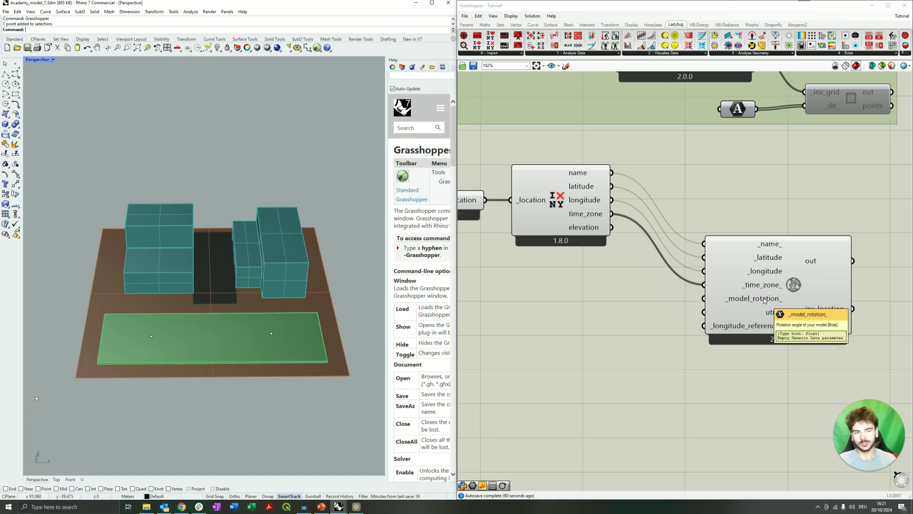
double_click(626, 301)
text(90)
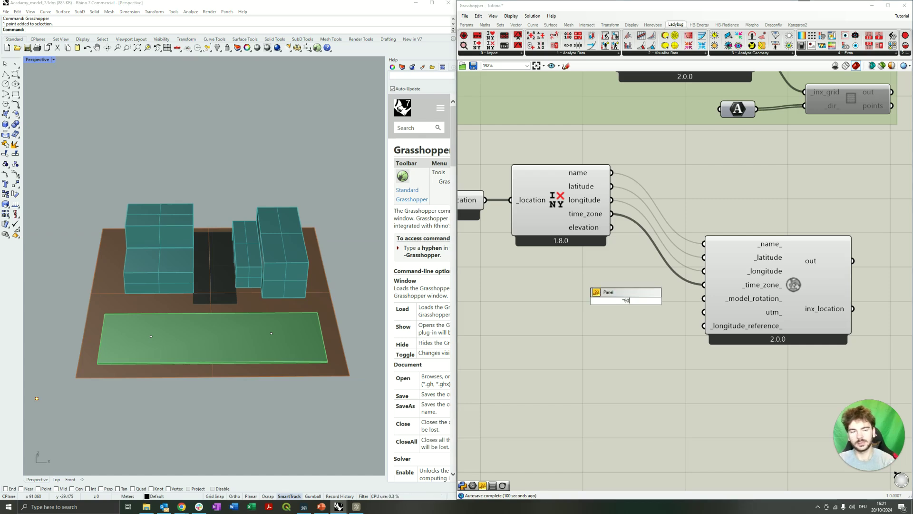
key(Return)
drag(627, 303, 704, 299)
drag(623, 299, 642, 301)
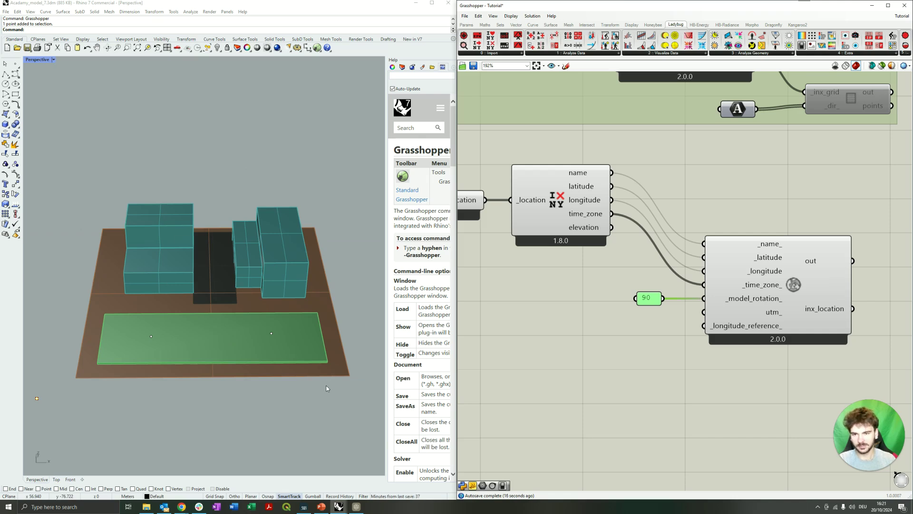
click(632, 333)
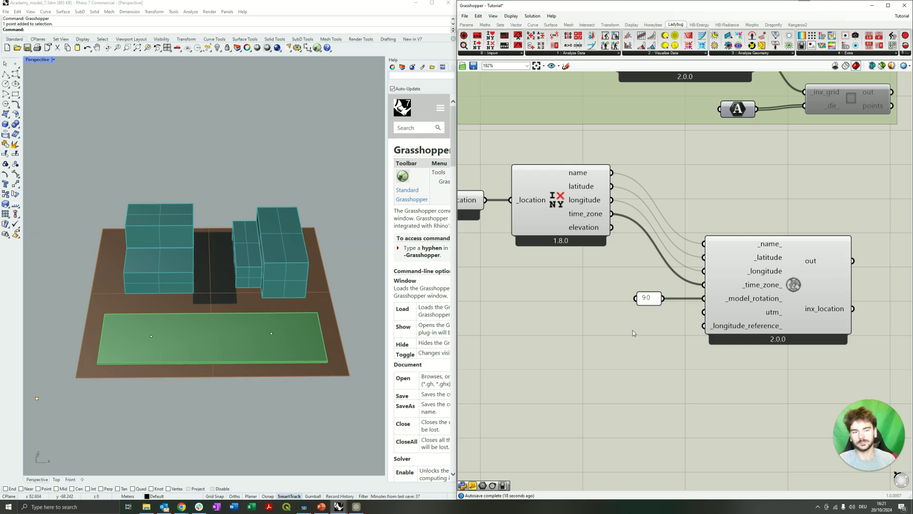
click(654, 299)
key(Delete)
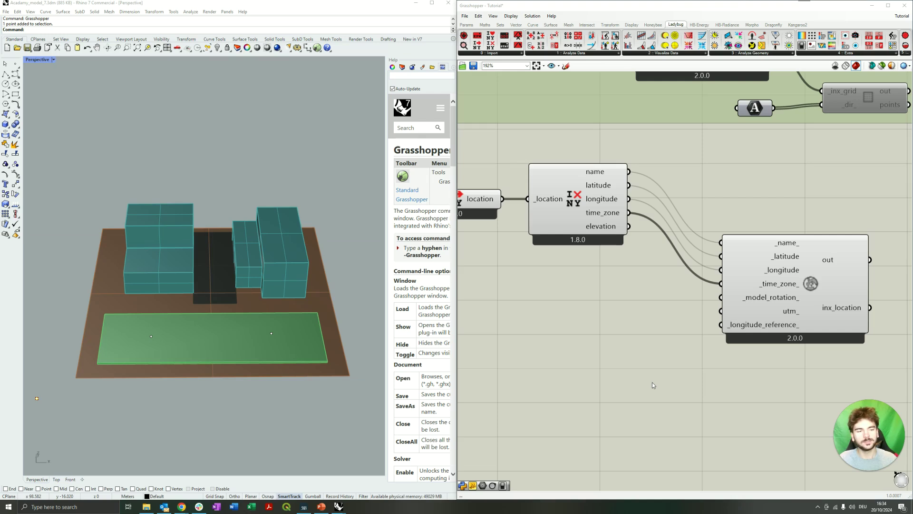
Step: Switch to the browser and copy Essen's latitude 51.45657 from GeoNames into the Lat Long to UTM converter
mouse_move(781, 312)
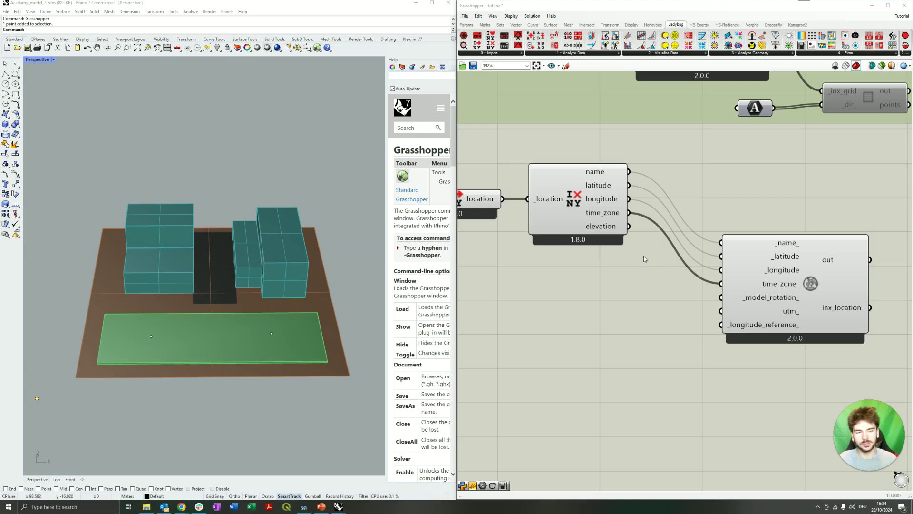
mouse_move(182, 506)
click(222, 488)
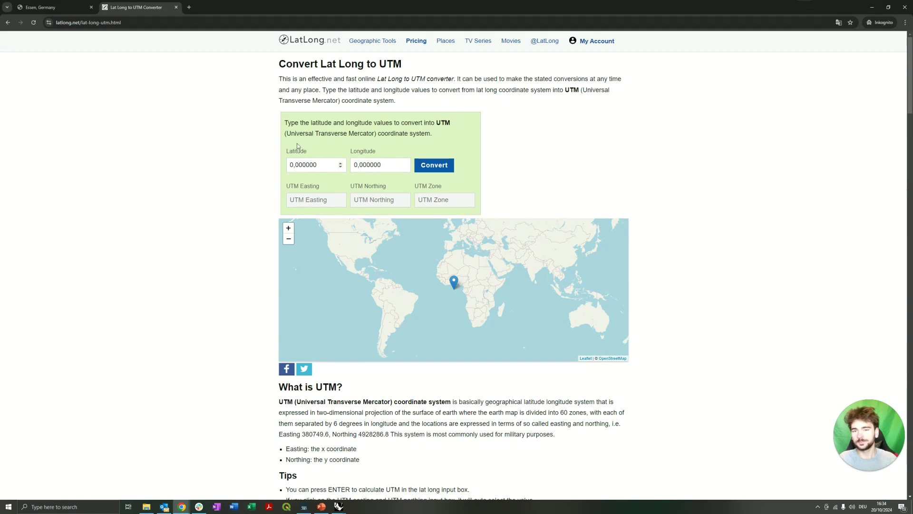
click(43, 8)
drag(72, 125, 53, 126)
key(ctrl+c)
click(136, 7)
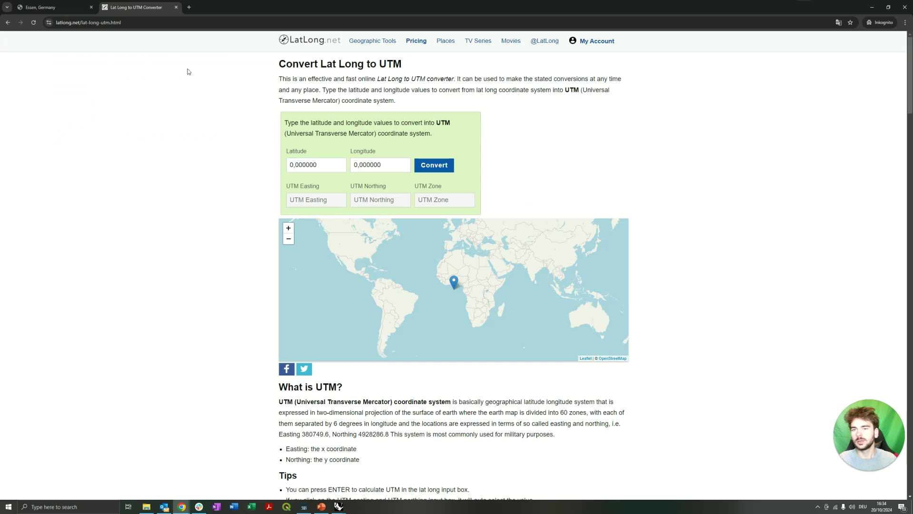
click(317, 165)
key(ctrl+a)
key(ctrl+v)
Step: Copy Essen's longitude 7.01228 from GeoNames into the converter and convert the coordinates to UTM
click(43, 7)
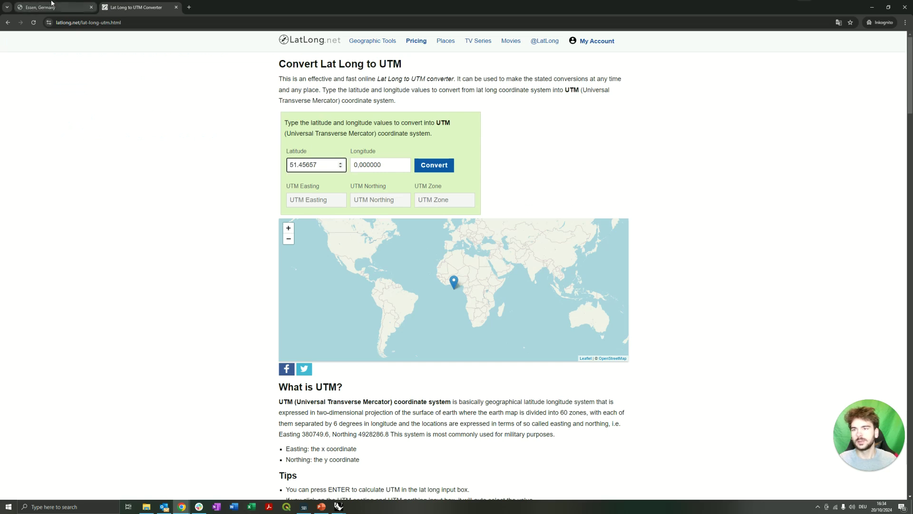
drag(93, 125, 75, 125)
key(ctrl+c)
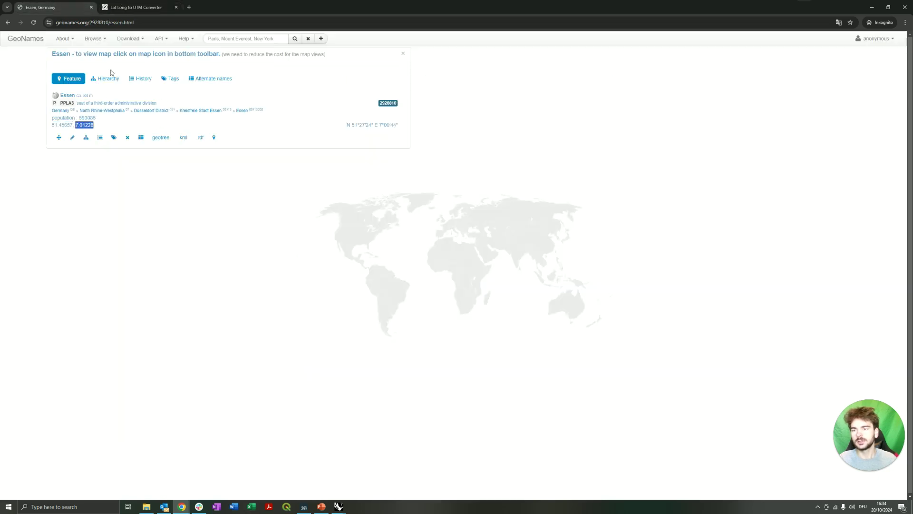
click(136, 7)
click(395, 167)
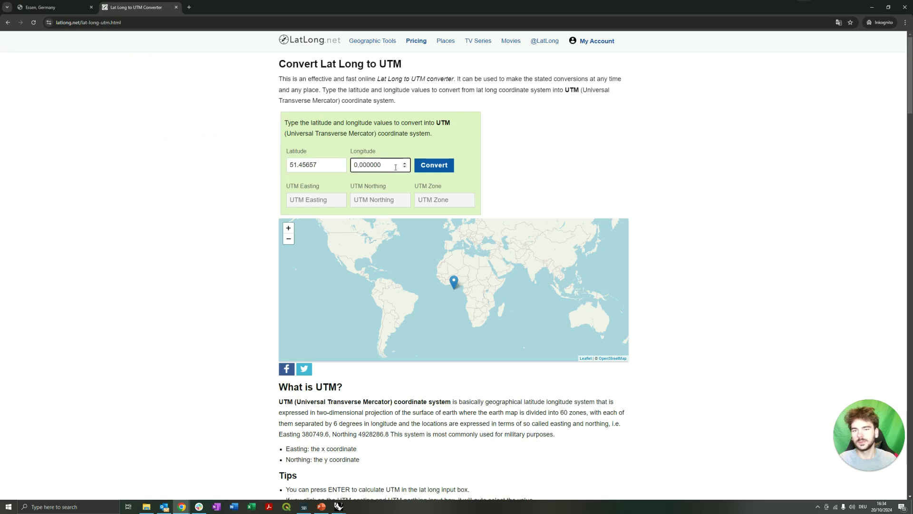
key(ctrl+a)
key(ctrl+v)
click(434, 165)
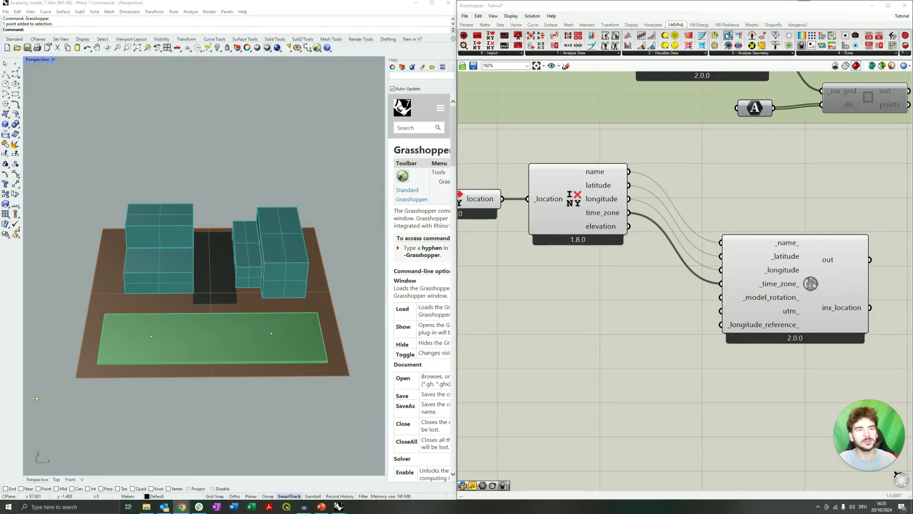
Step: Switch to Grasshopper, add a Morpho UTM component and place it beside the location component's utm_ input
click(755, 27)
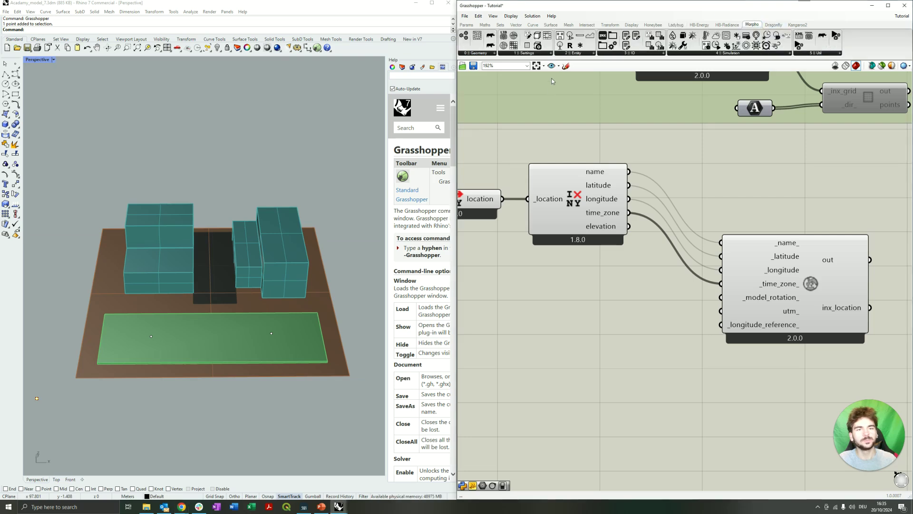
click(530, 54)
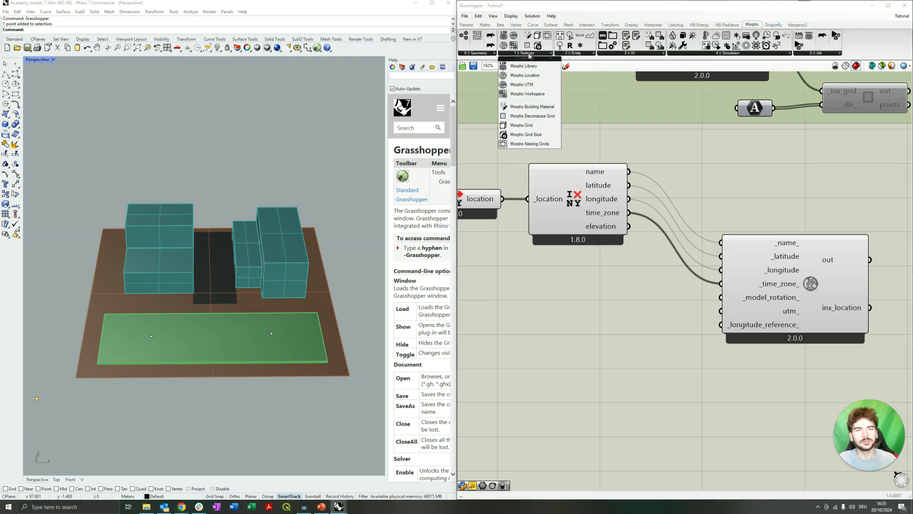
click(522, 85)
click(592, 316)
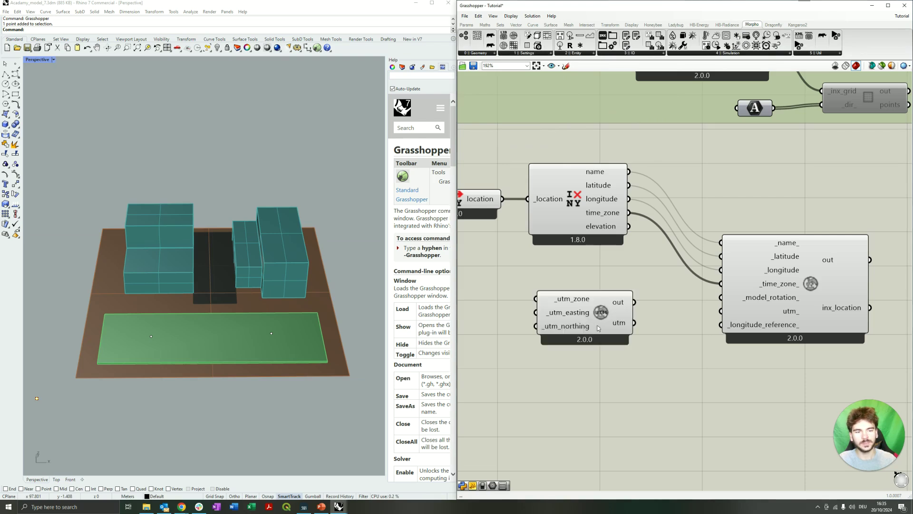
drag(595, 314, 646, 322)
click(551, 303)
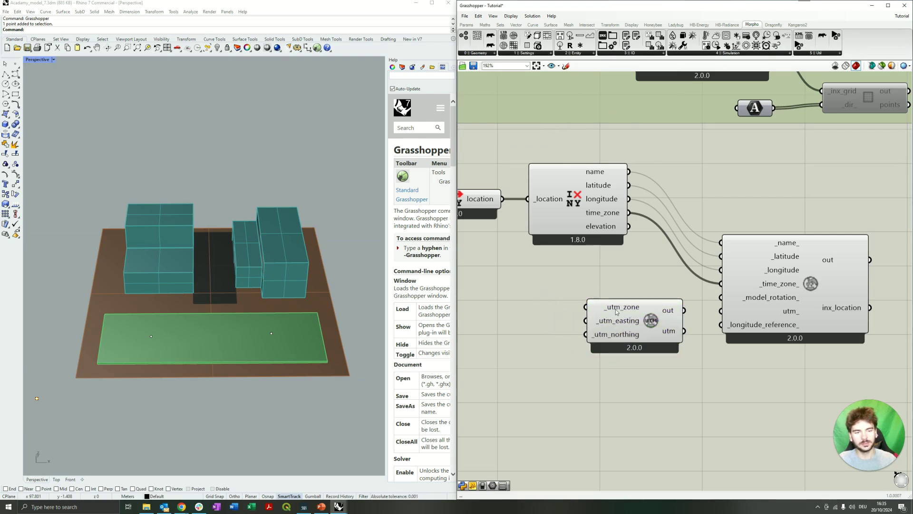
Step: Add a panel with the value 32 and connect it to the UTM component's _utm_zone input
double_click(557, 307)
text("32)
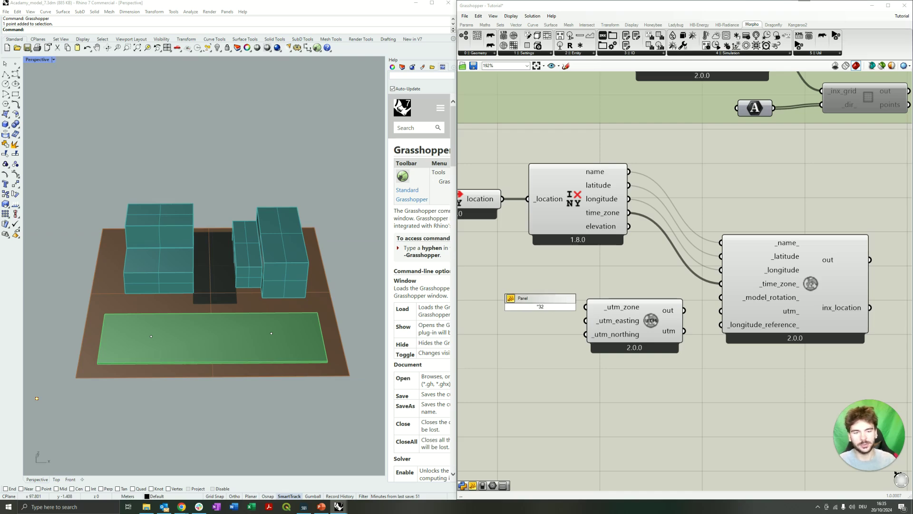
key(Return)
mouse_move(554, 306)
mouse_down()
mouse_move(585, 307)
mouse_move(540, 303)
mouse_up()
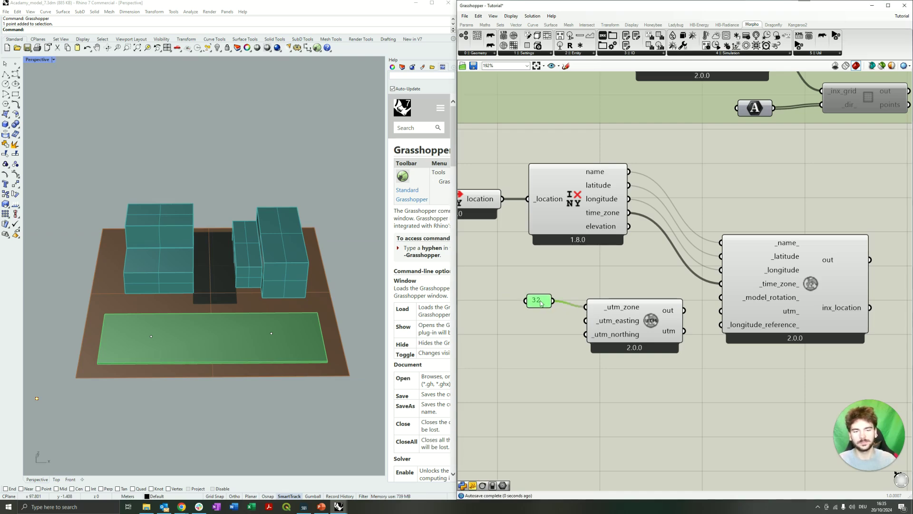
Step: Add a panel with the easting 361901.98, shrink it and connect it to the UTM component's _utm_easting input
double_click(523, 322)
text(")
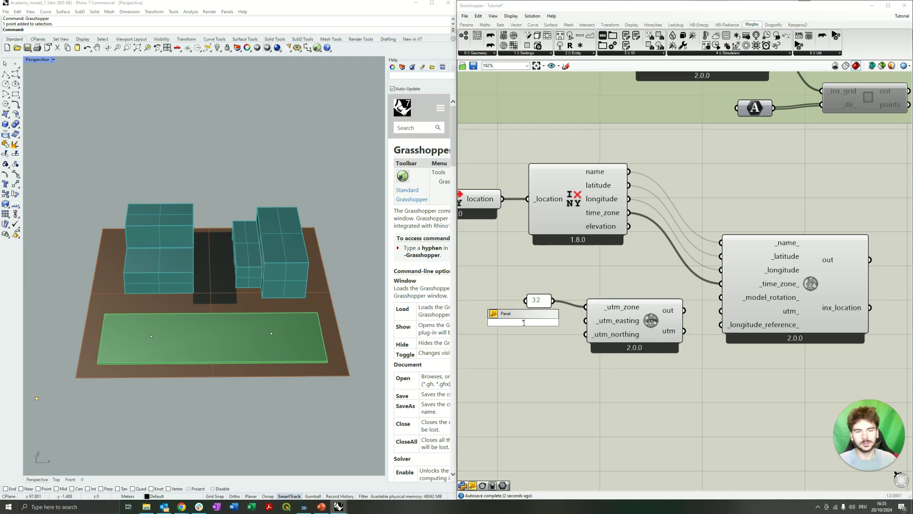
key(Return)
mouse_move(547, 347)
mouse_down()
mouse_move(551, 364)
mouse_move(567, 347)
mouse_move(562, 339)
mouse_up()
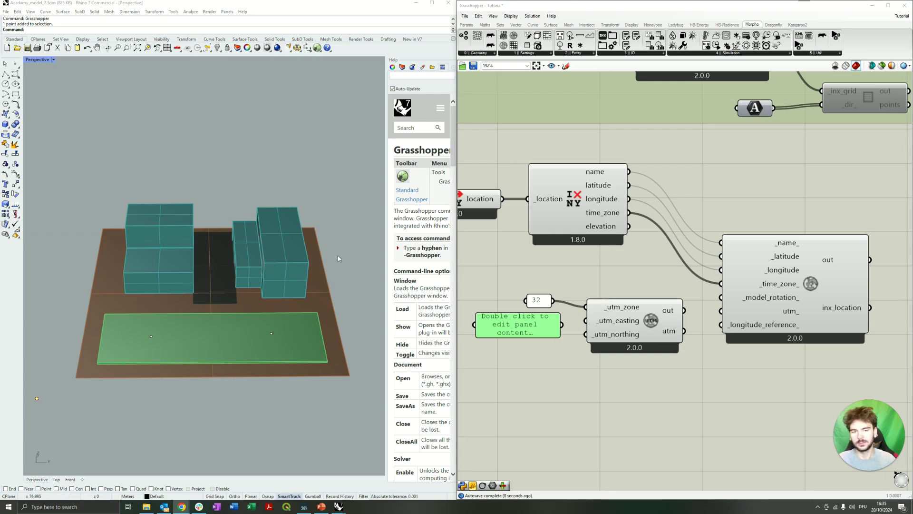
double_click(501, 321)
text(361901.98)
click(524, 373)
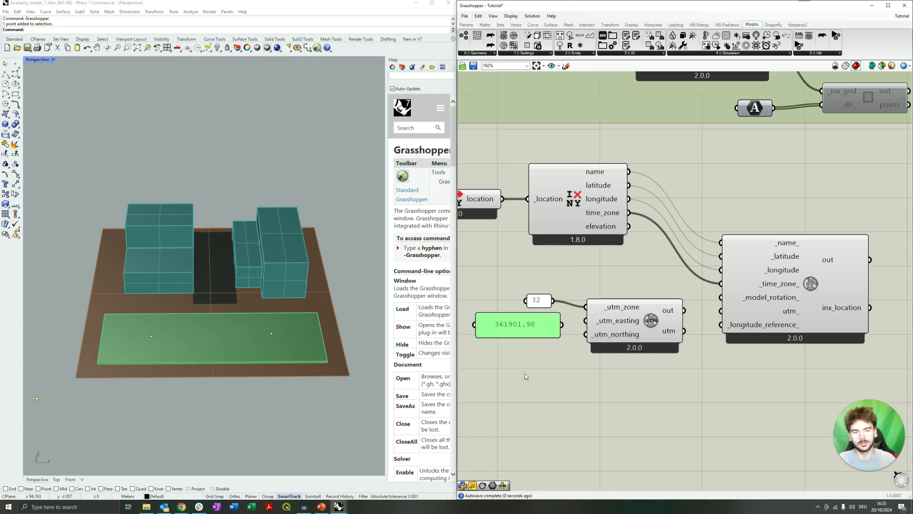
drag(562, 338, 586, 321)
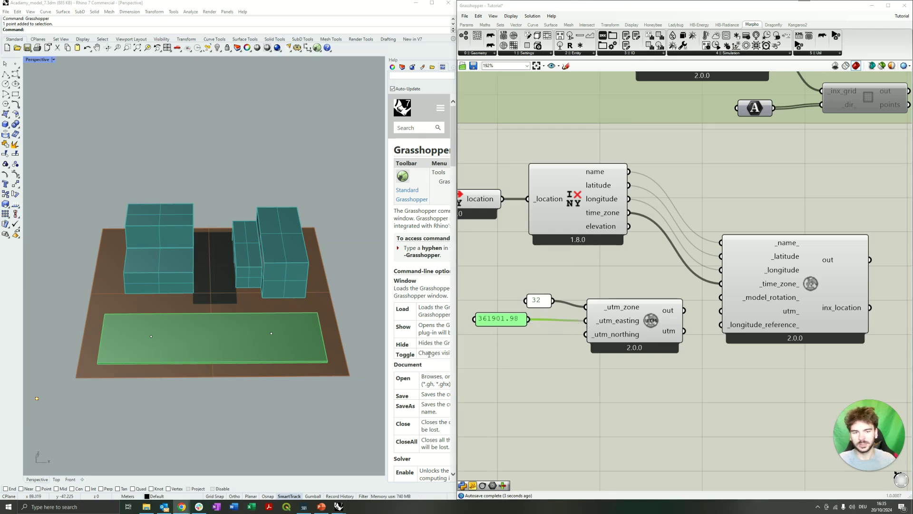
Step: Add a panel with the northing 5702473.11, connect it to _utm_northing and align it below the easting panel
text(5702473.11)
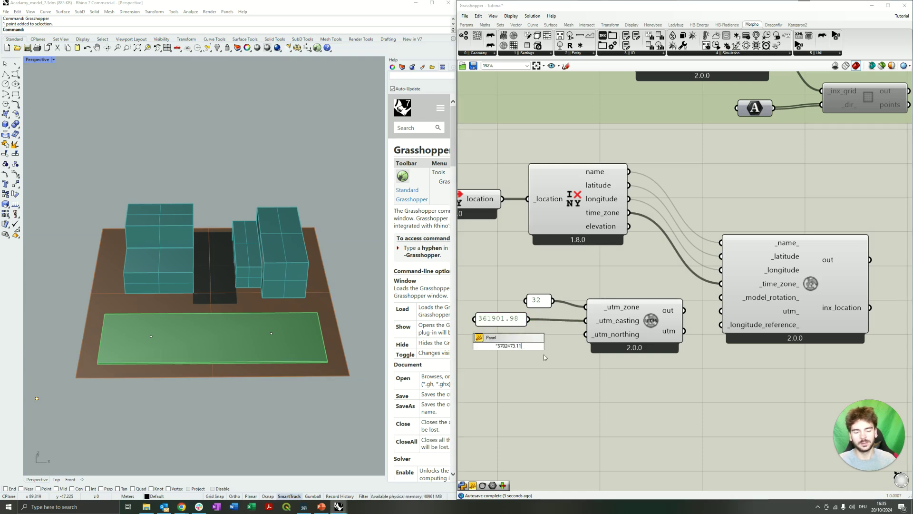
drag(536, 347, 585, 334)
drag(521, 344, 518, 341)
click(558, 362)
Step: Connect the UTM component's utm output to the location component's utm_ input and move the UTM component slightly closer to its panels
drag(684, 331, 721, 311)
drag(656, 351, 647, 350)
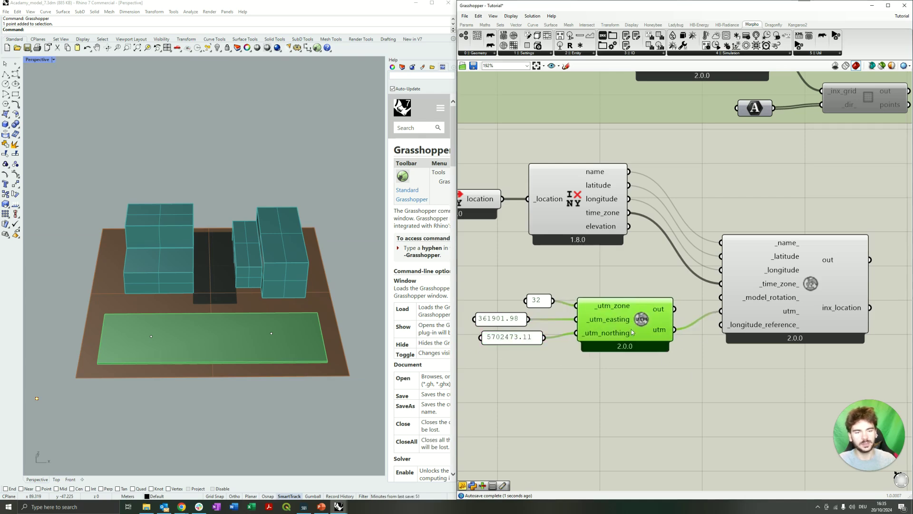
click(673, 364)
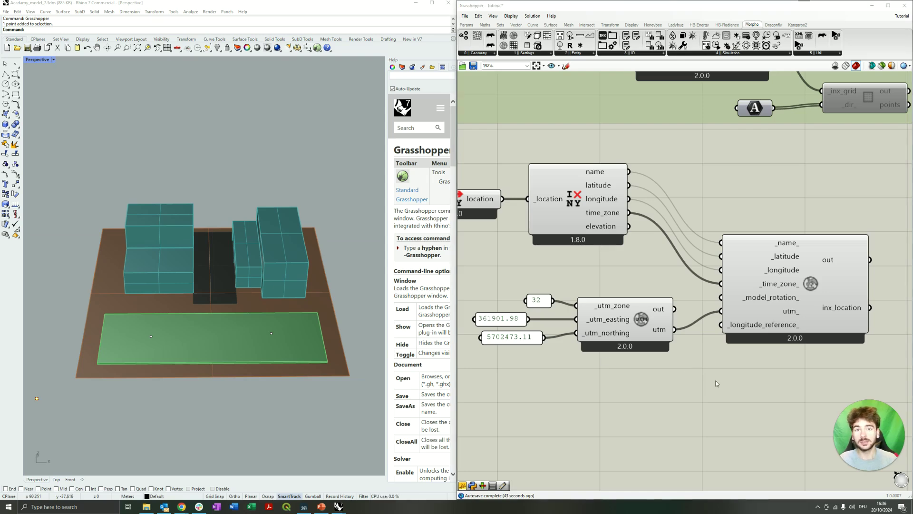
Step: Group all the EPW, location and UTM components and panels below the model area group
scroll(717, 383, down, 4)
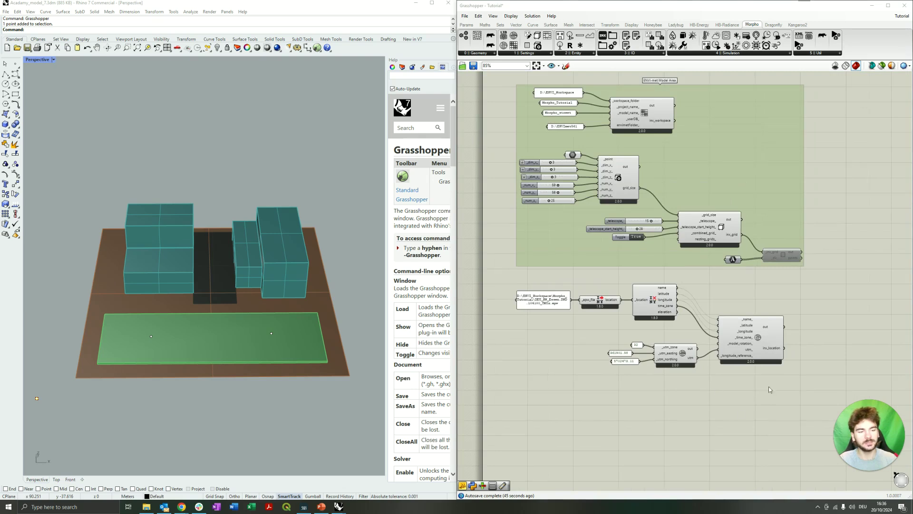
scroll(694, 380, up, 1)
drag(811, 389, 481, 259)
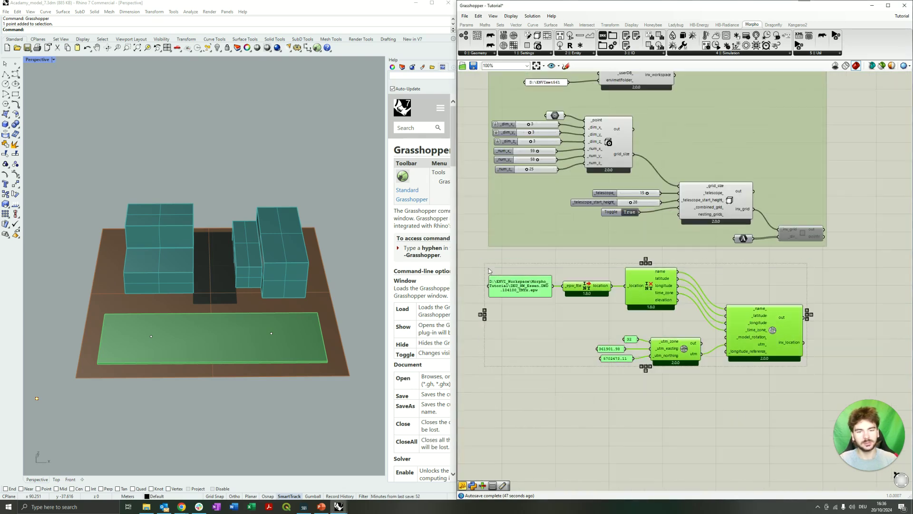
key(ctrl+g)
click(727, 281)
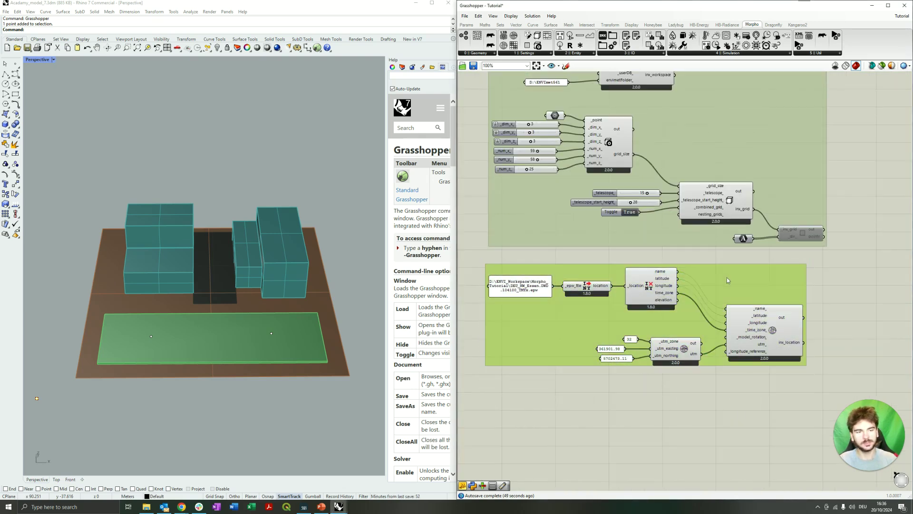
Step: Name the new group "ENVI-met Location" and shift it to line up under the model area group
right_click(727, 280)
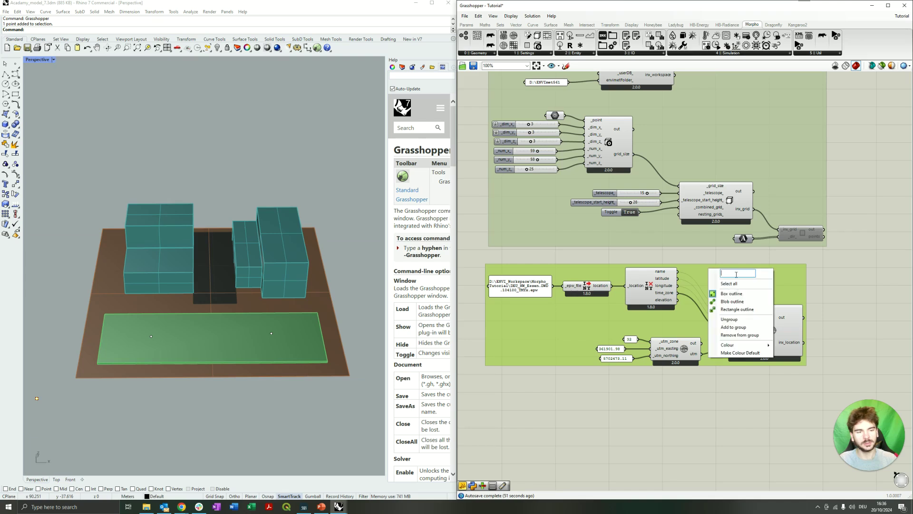
text(ENVI)
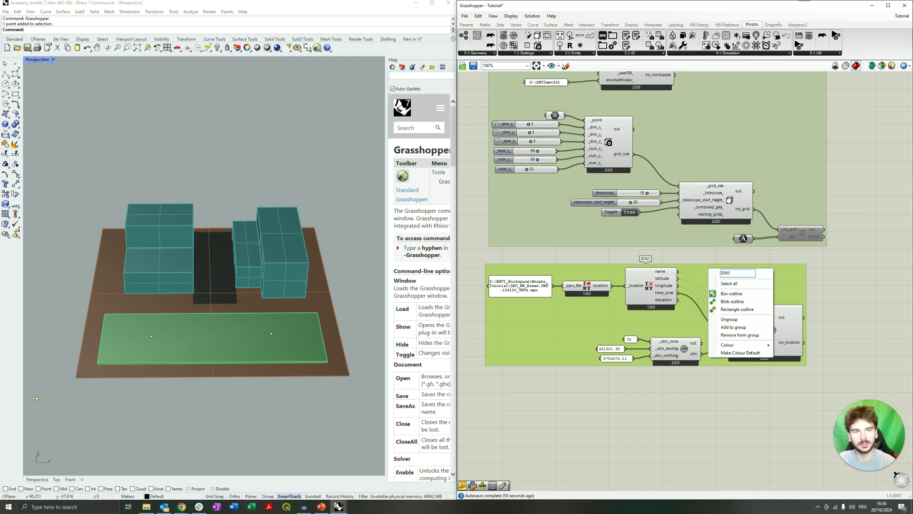
text(-m)
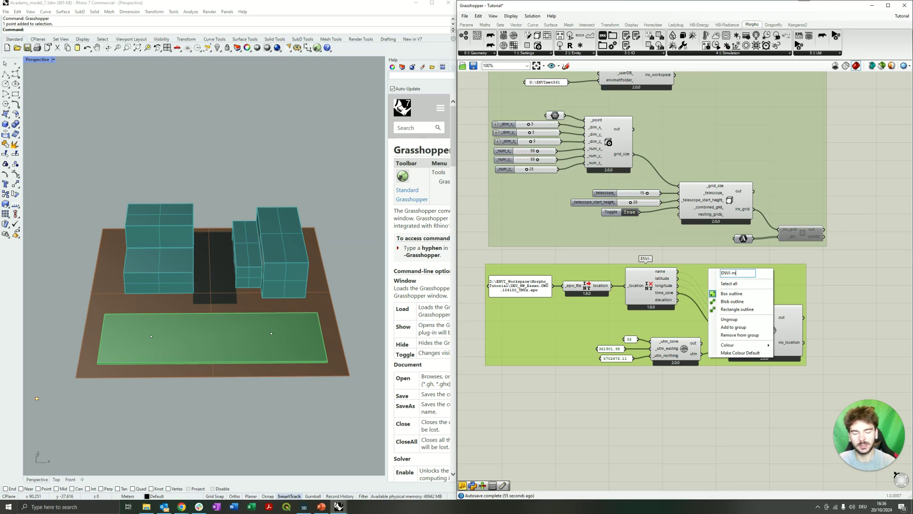
text(et Location)
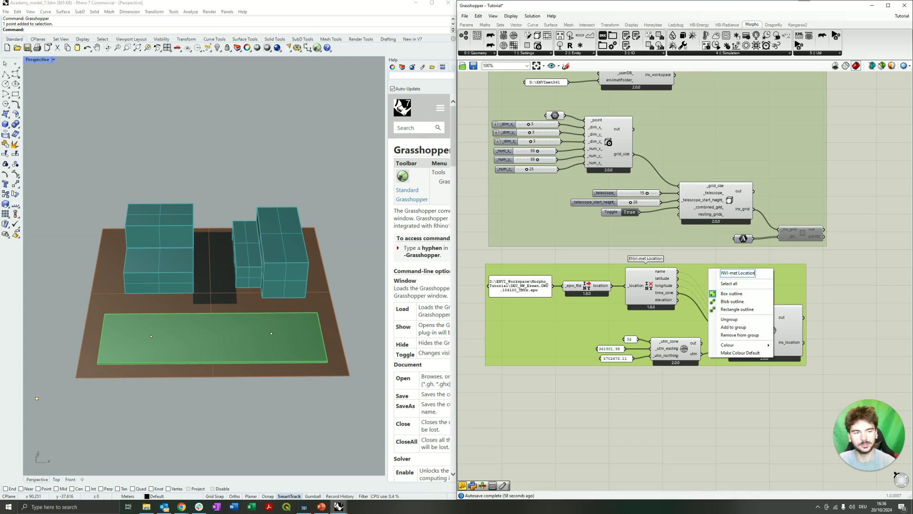
key(Return)
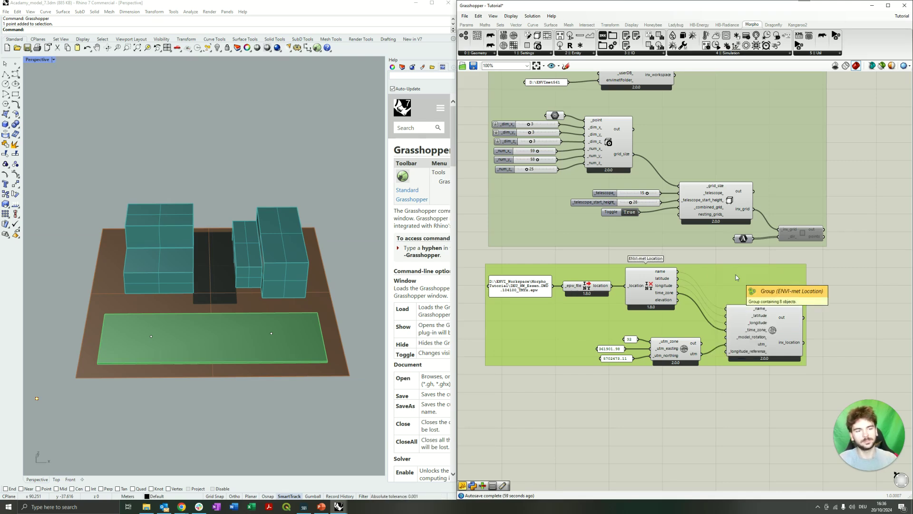
drag(728, 264, 746, 267)
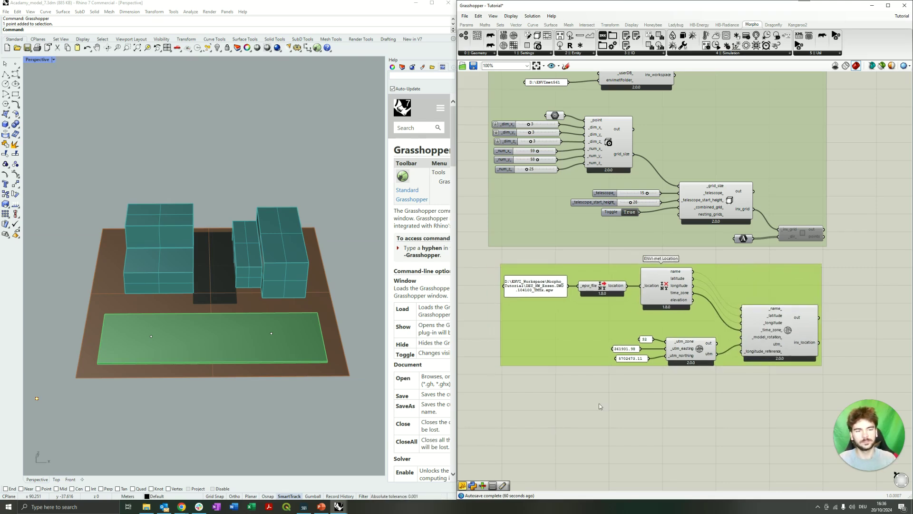